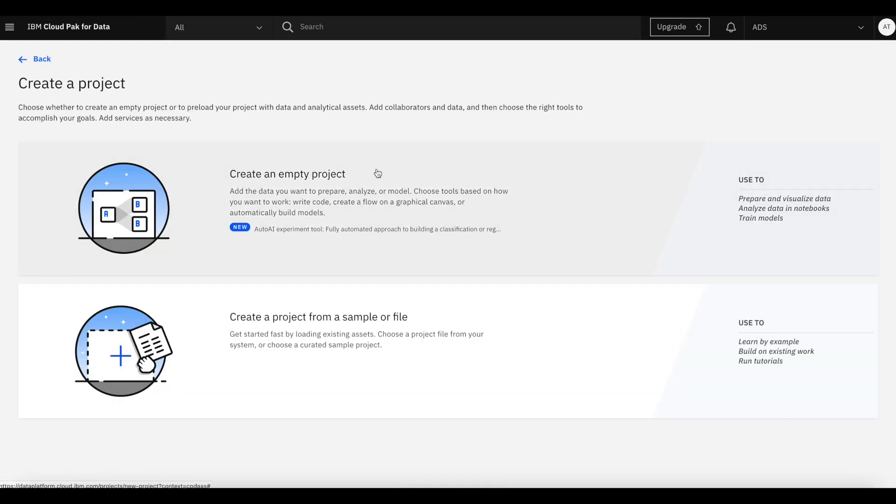
From the Cloud Pak for Data home, choose to create a new project
{"action": "left_click", "coordinate": [362, 188]}
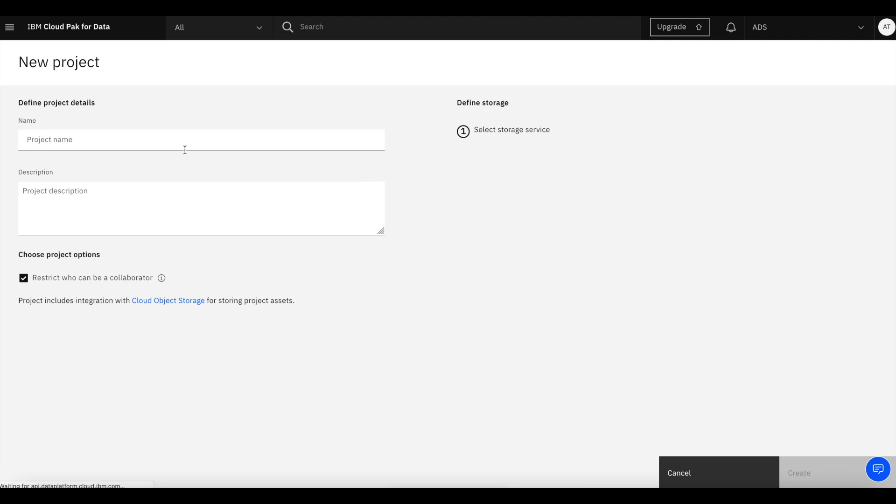
Create an empty project named Ml Start
{"action": "left_click", "coordinate": [172, 144]}
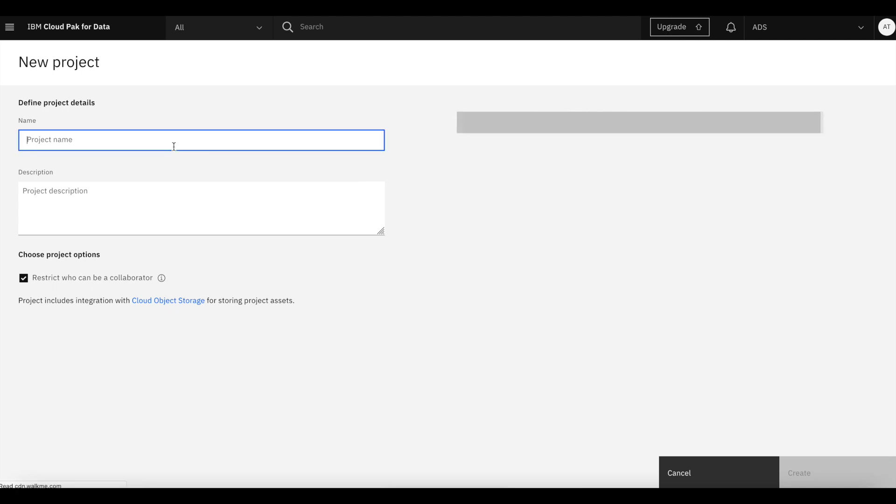
{"action": "type", "text": "Ml Start"}
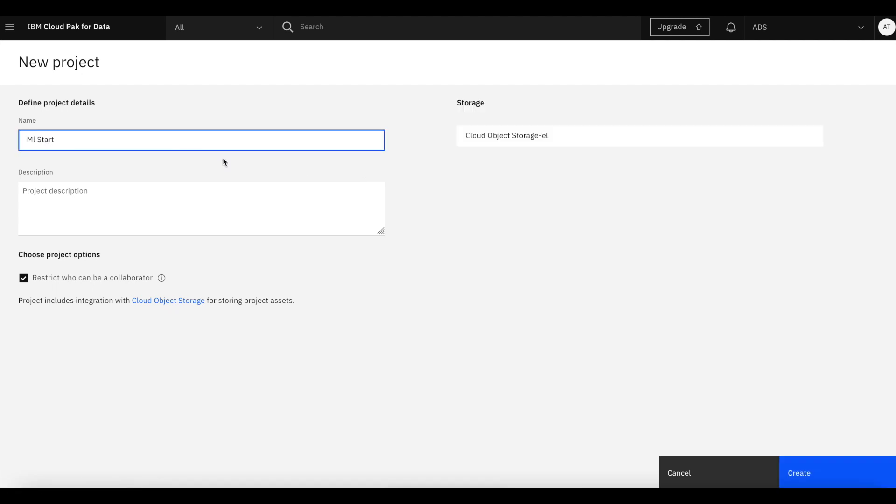
{"action": "left_click", "coordinate": [810, 476]}
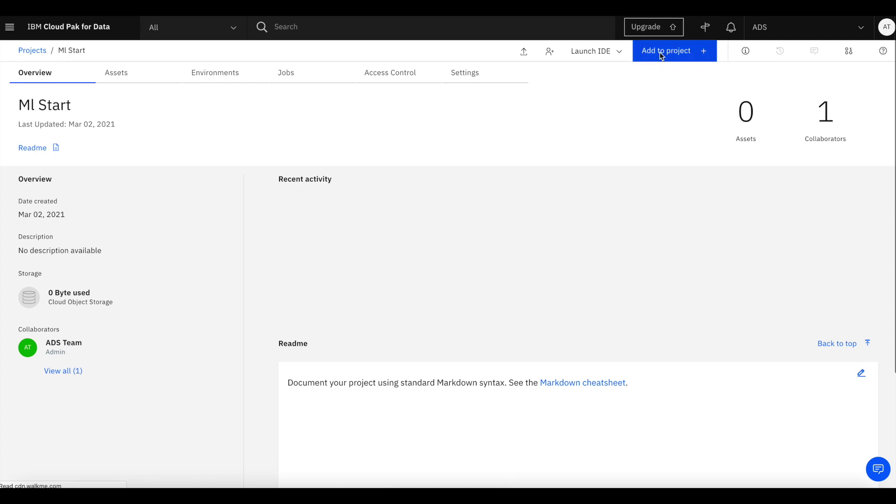
Import the sample PMML model file into the project as Loan Risk Score
{"action": "left_click", "coordinate": [660, 52]}
{"action": "left_click", "coordinate": [385, 267]}
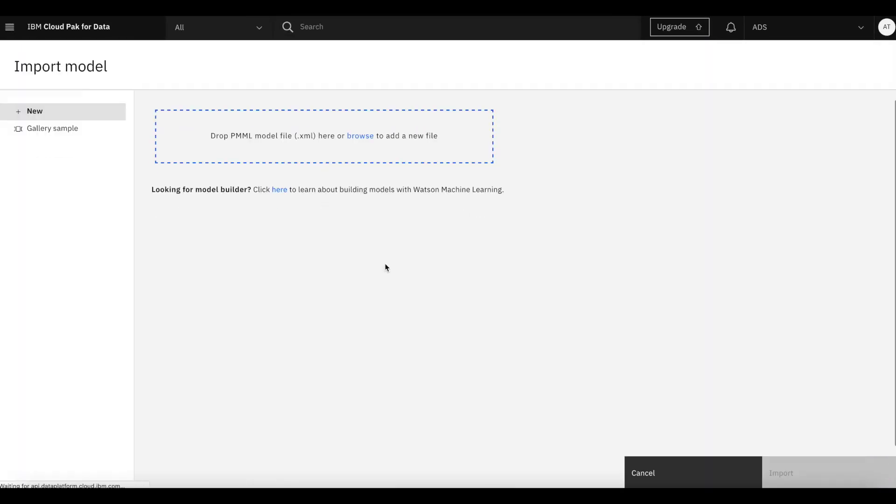
{"action": "left_click", "coordinate": [360, 135]}
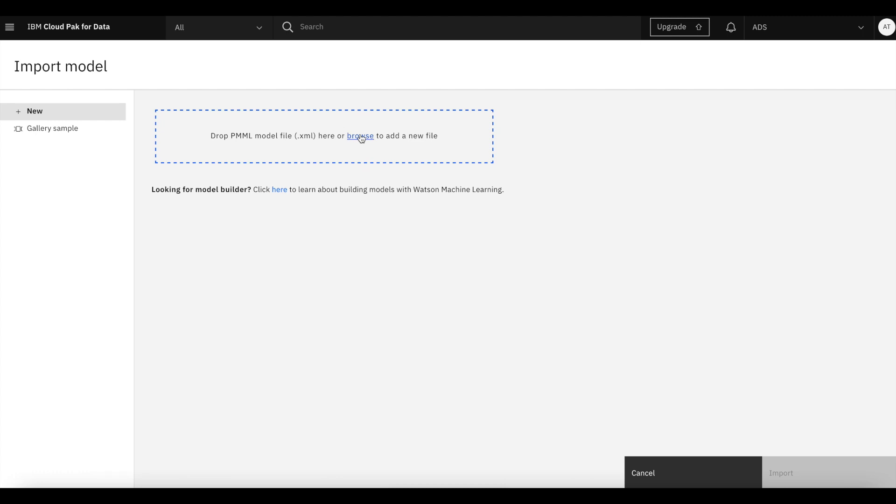
{"action": "left_click", "coordinate": [374, 102]}
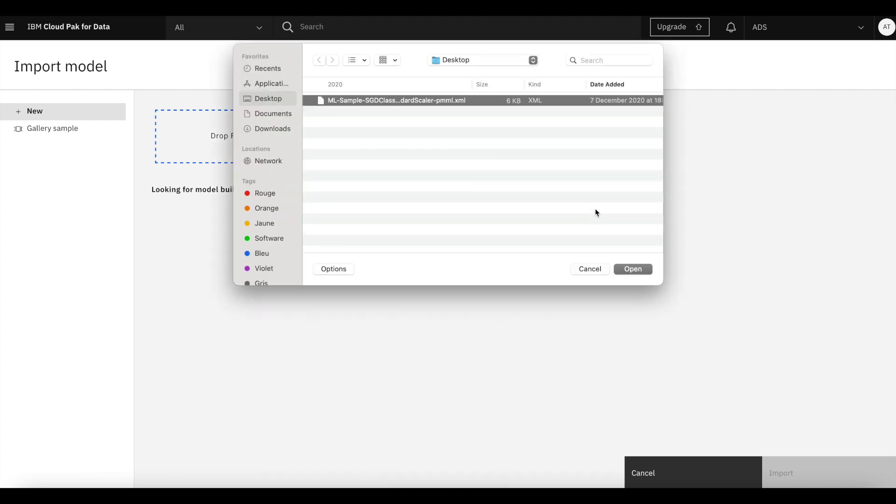
{"action": "left_click", "coordinate": [634, 270]}
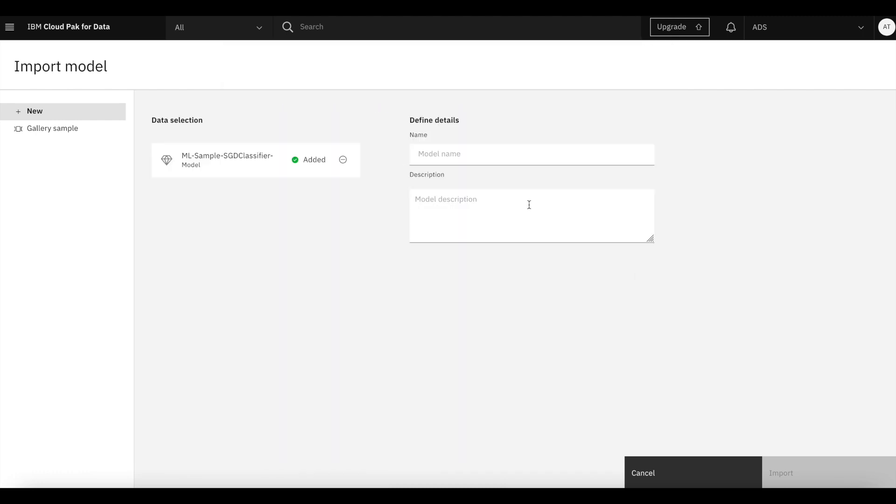
{"action": "left_click", "coordinate": [455, 152]}
{"action": "type", "text": "Lo"}
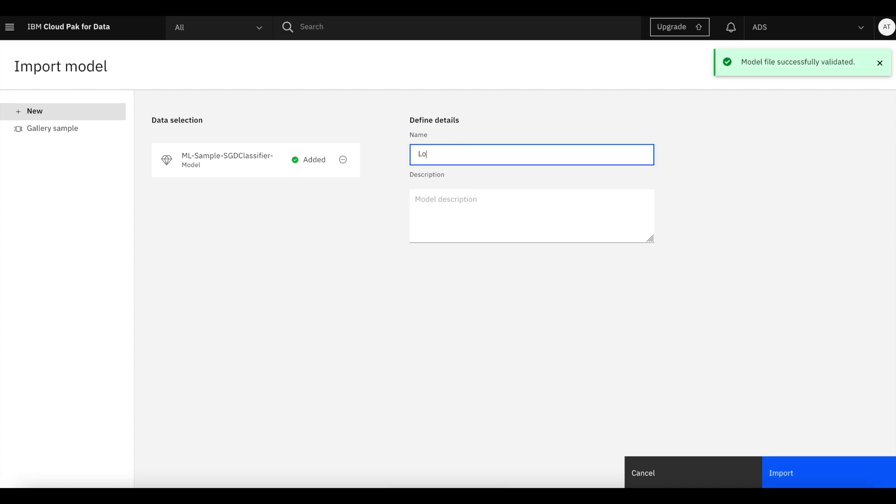
{"action": "type", "text": "an Risk Score"}
{"action": "left_click", "coordinate": [803, 467]}
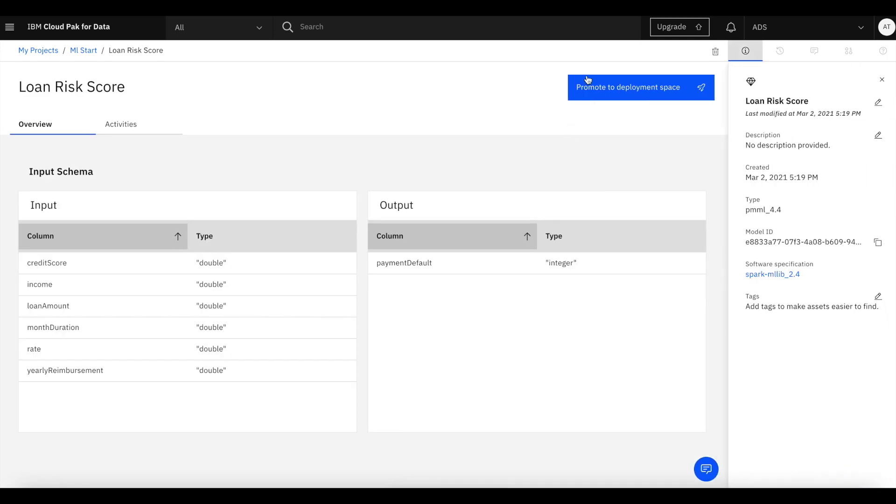
Promote Loan Risk Score into a new Ml Start Space deployment space using WatsonMachineLearning
{"action": "left_click", "coordinate": [587, 80]}
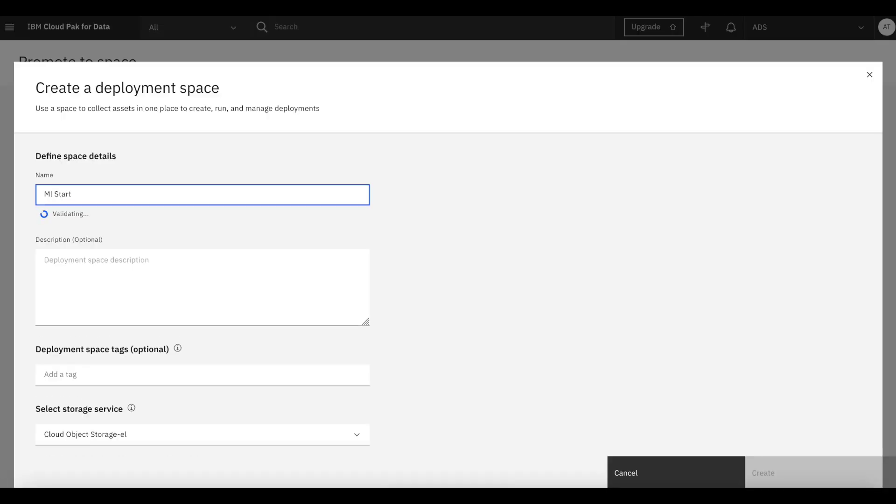
{"action": "type", "text": " Space"}
{"action": "scroll", "coordinate": [284, 248], "scroll_direction": "down", "scroll_amount": 1}
{"action": "left_click", "coordinate": [198, 435]}
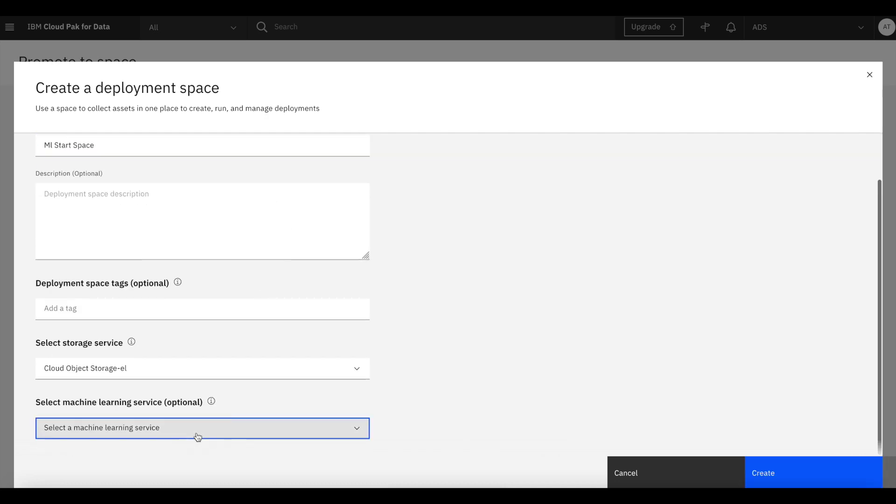
{"action": "scroll", "coordinate": [196, 435], "scroll_direction": "down", "scroll_amount": 1}
{"action": "left_click", "coordinate": [177, 443]}
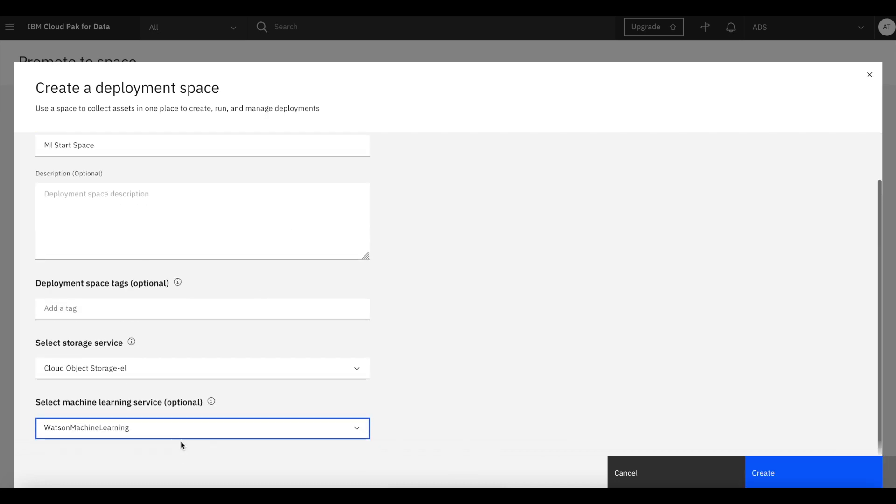
{"action": "left_click", "coordinate": [791, 472]}
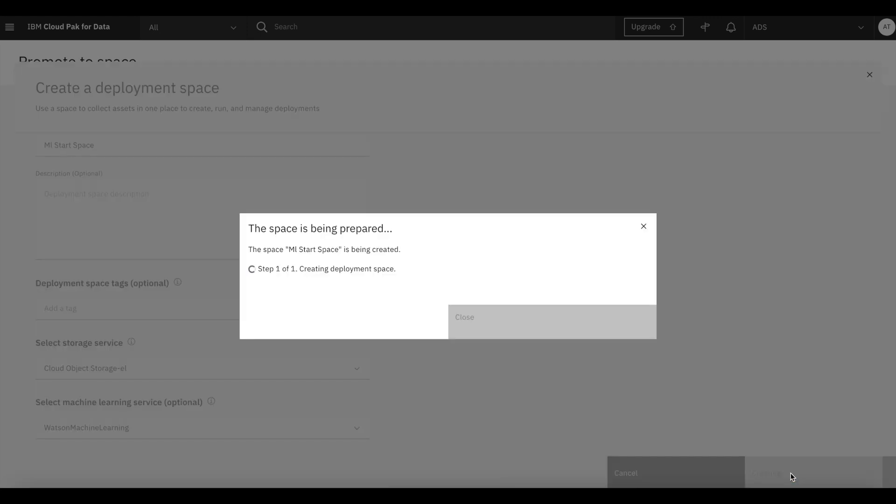
{"action": "left_click", "coordinate": [581, 327]}
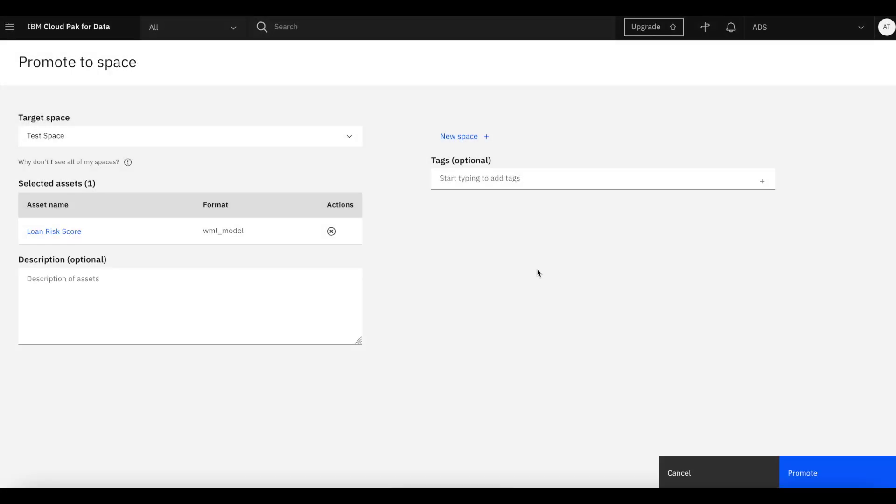
{"action": "left_click", "coordinate": [822, 475]}
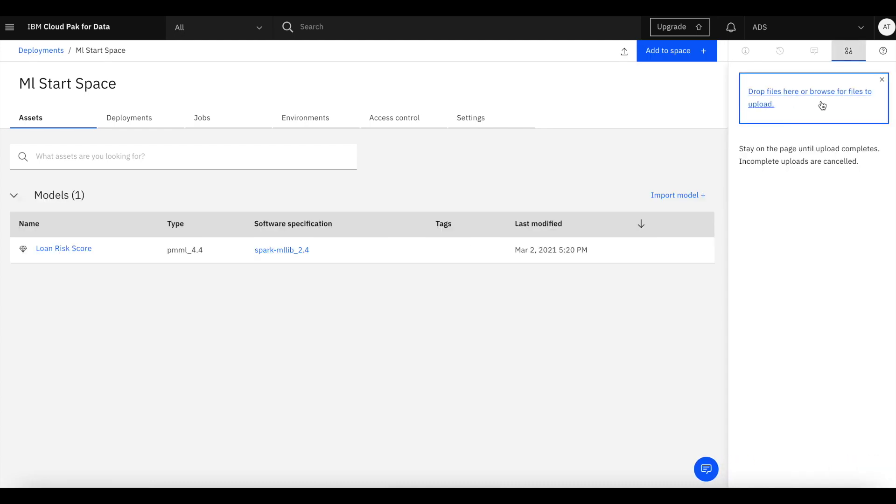
Deploy Loan Risk Score online as loan_risk_score and show its Test page
{"action": "left_click", "coordinate": [675, 250]}
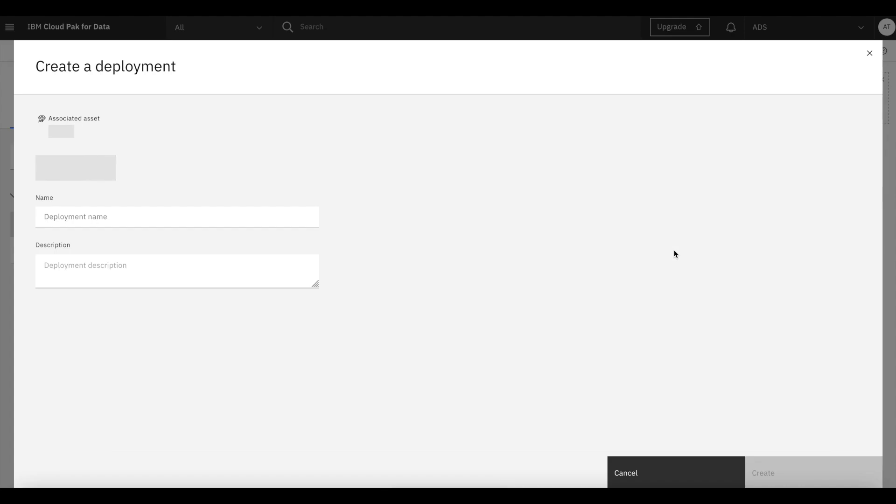
{"action": "left_click", "coordinate": [92, 201]}
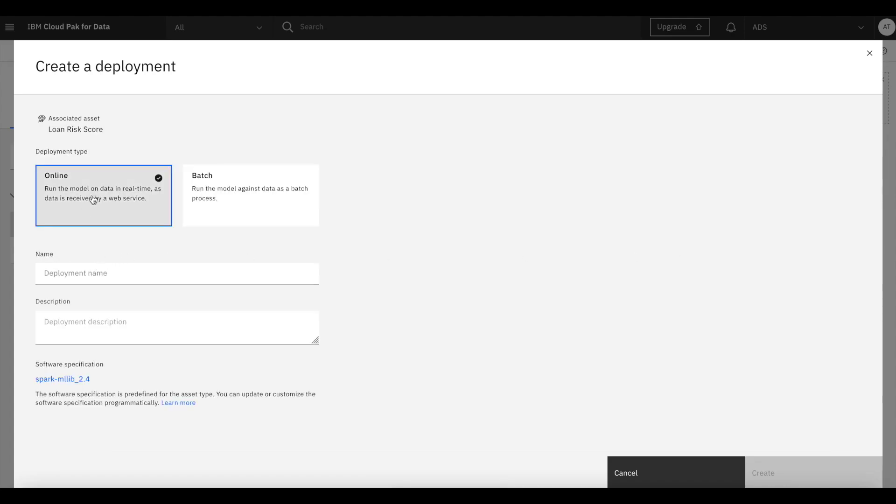
{"action": "left_click", "coordinate": [96, 271]}
{"action": "type", "text": "loan"}
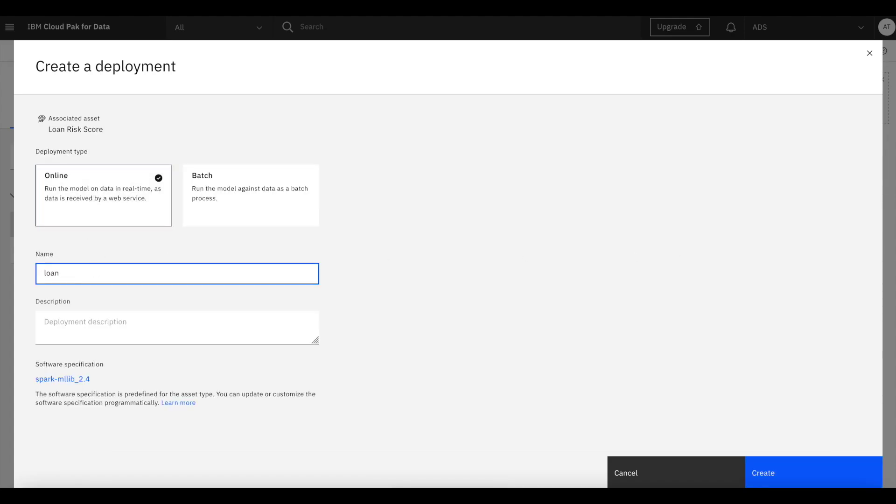
{"action": "type", "text": "_risk_score"}
{"action": "left_click", "coordinate": [797, 468]}
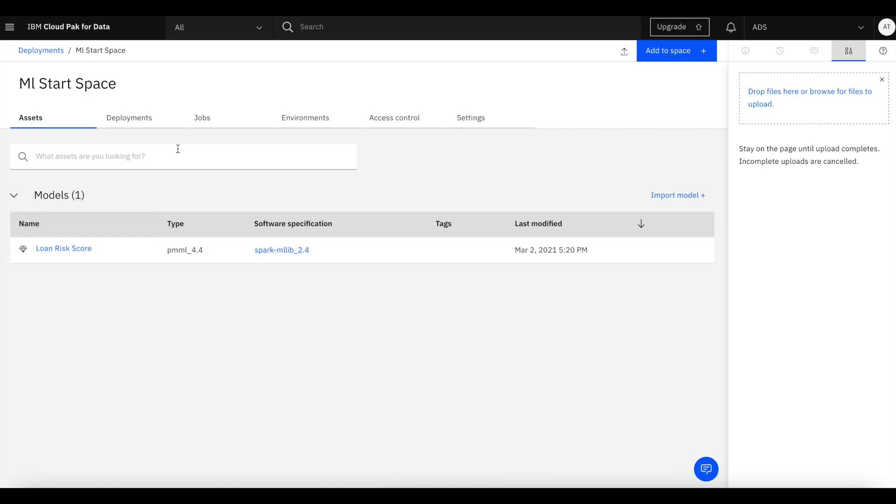
{"action": "left_click", "coordinate": [135, 115]}
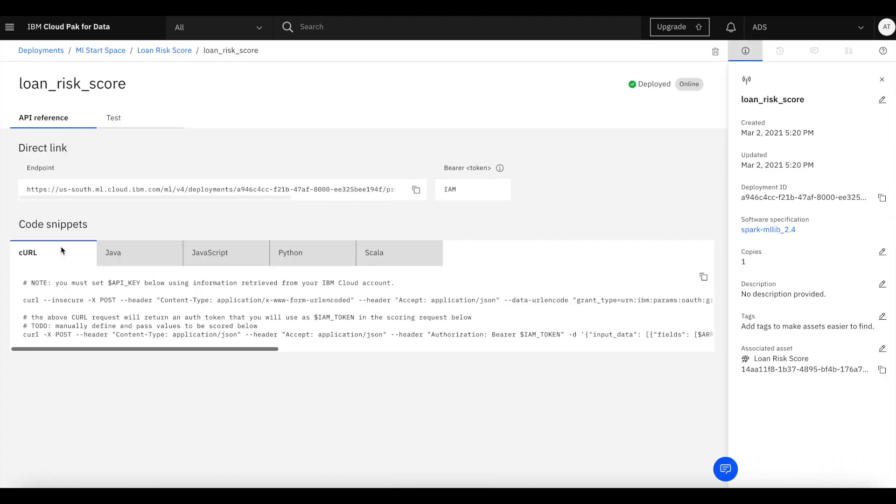
{"action": "left_click", "coordinate": [114, 117]}
Predict the record 200, 100000, 520000, 72, 0.7, 364000, getting paymentDefault 1 (probability 0.563)
{"action": "left_click", "coordinate": [75, 196]}
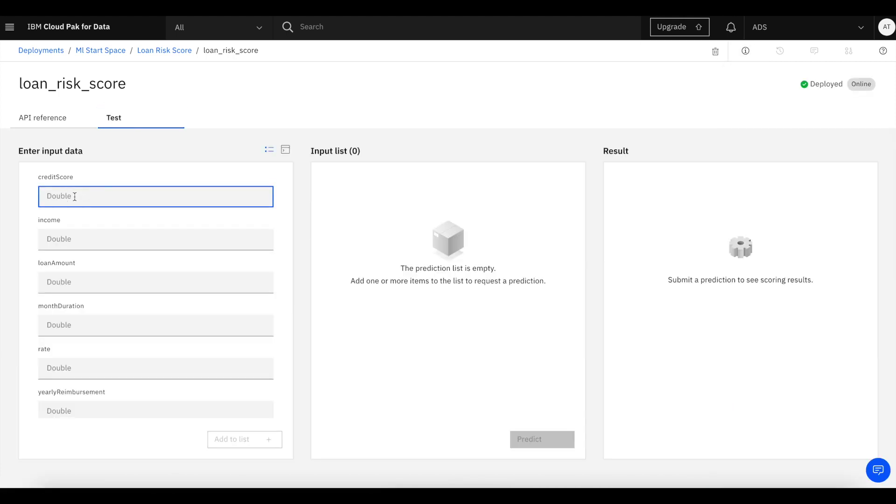
{"action": "type", "text": "200"}
{"action": "key", "text": "Tab"}
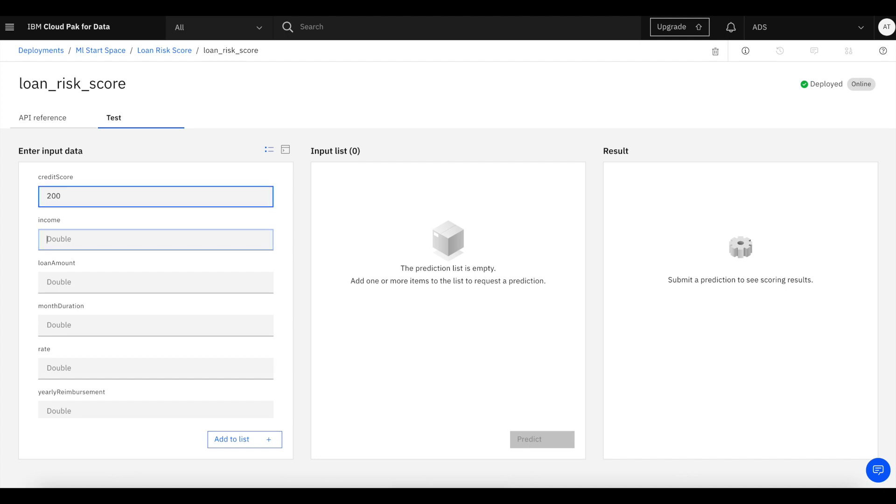
{"action": "type", "text": "100000"}
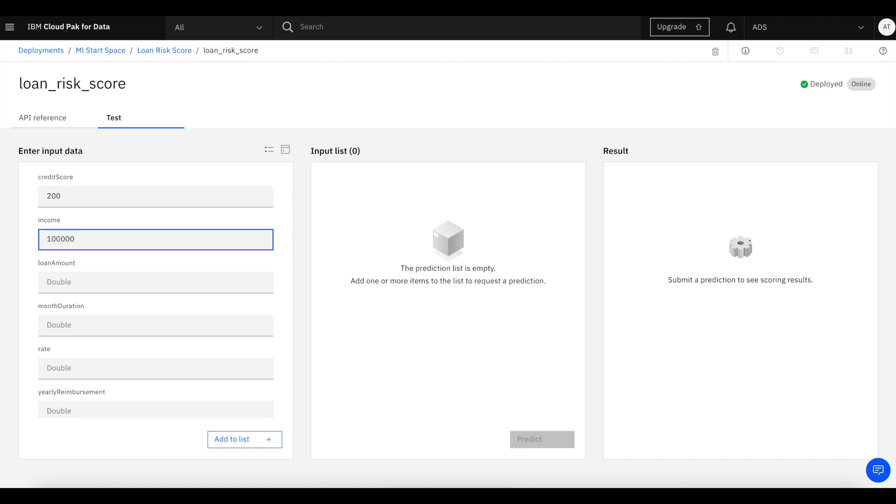
{"action": "key", "text": "Tab"}
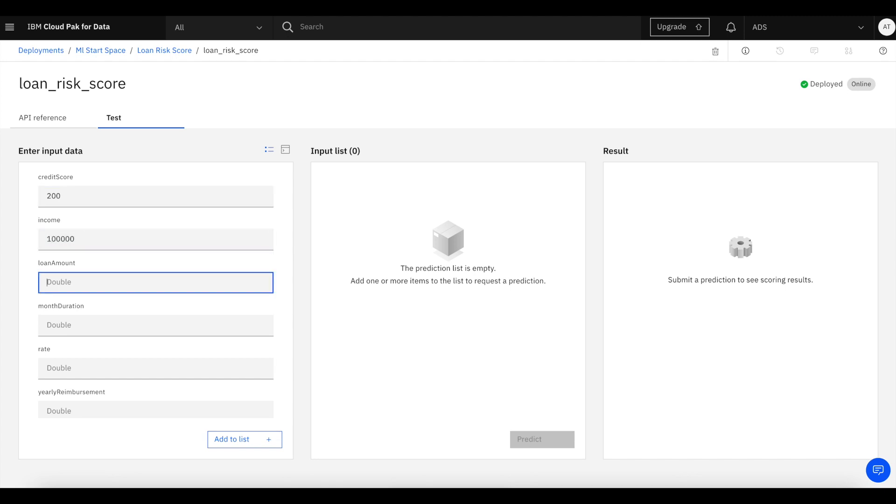
{"action": "type", "text": "520000"}
{"action": "key", "text": "Tab"}
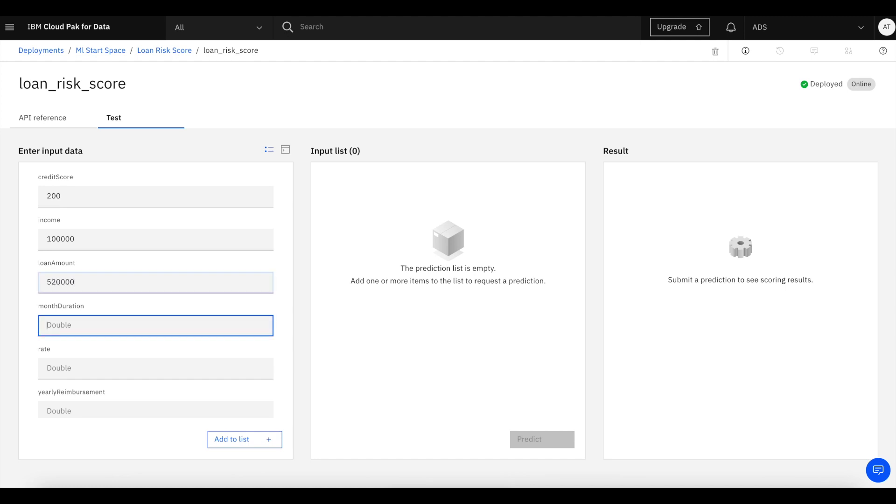
{"action": "type", "text": "72"}
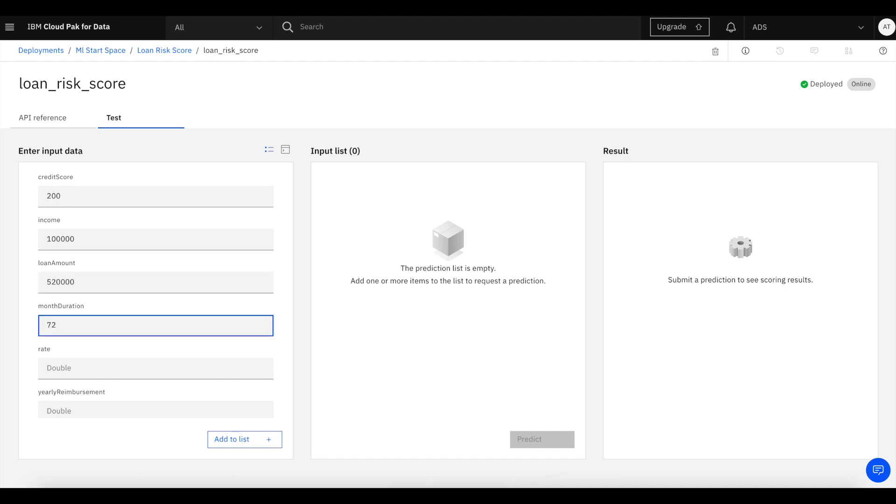
{"action": "key", "text": "Tab"}
{"action": "type", "text": "0"}
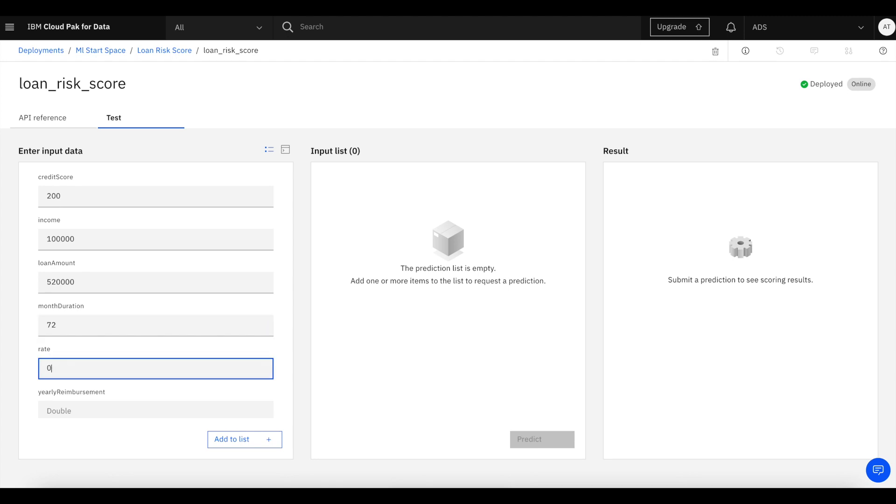
{"action": "type", "text": ".7"}
{"action": "key", "text": "Tab"}
{"action": "type", "text": "36"}
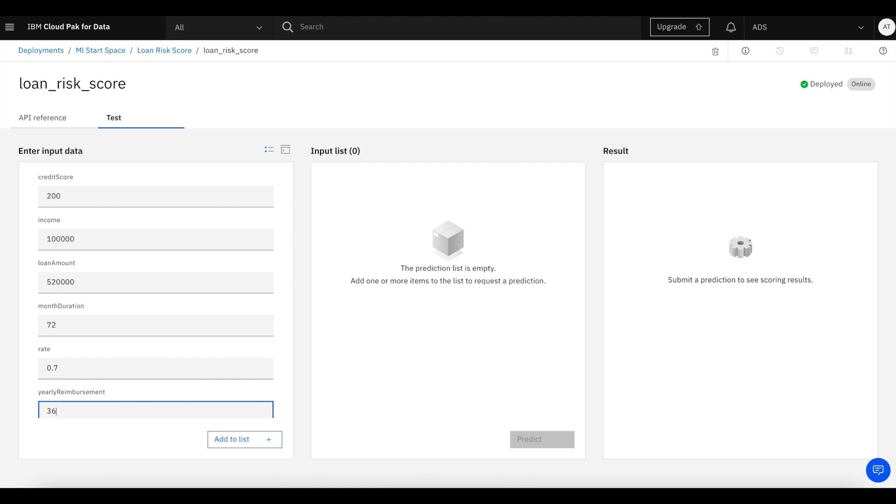
{"action": "type", "text": "4000"}
{"action": "left_click", "coordinate": [237, 438]}
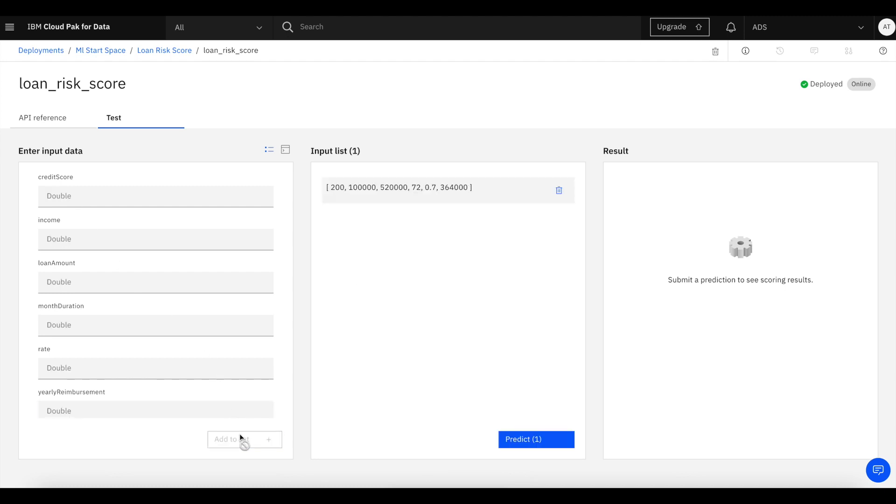
{"action": "left_click", "coordinate": [532, 440]}
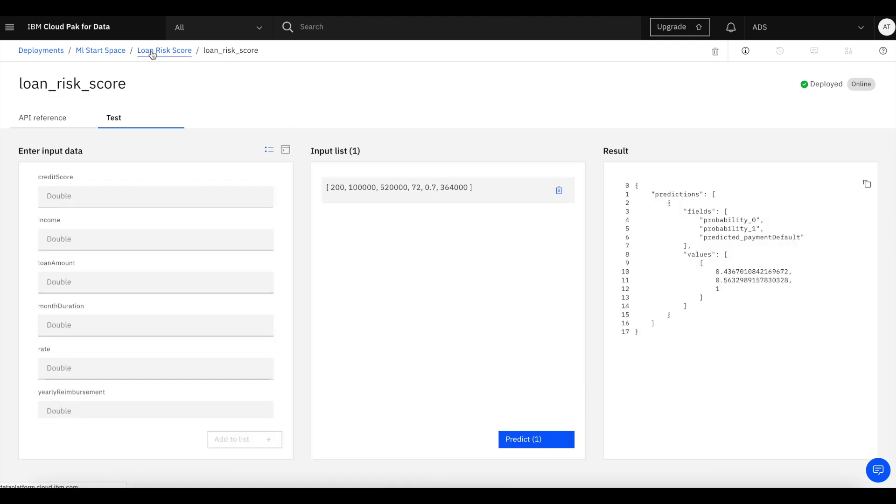
Select the loan_risk_score deployment's endpoint URL
{"action": "left_click", "coordinate": [170, 52]}
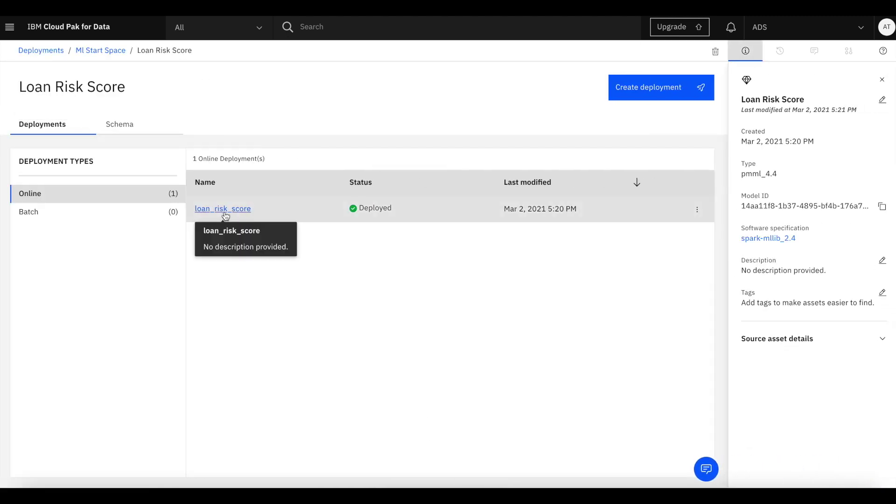
{"action": "left_click", "coordinate": [225, 209]}
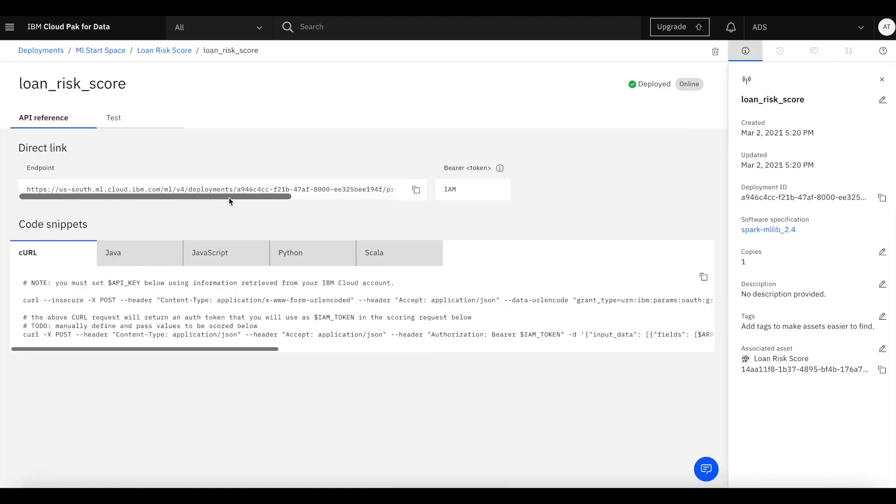
{"action": "left_click_drag", "start_coordinate": [185, 188], "coordinate": [20, 187]}
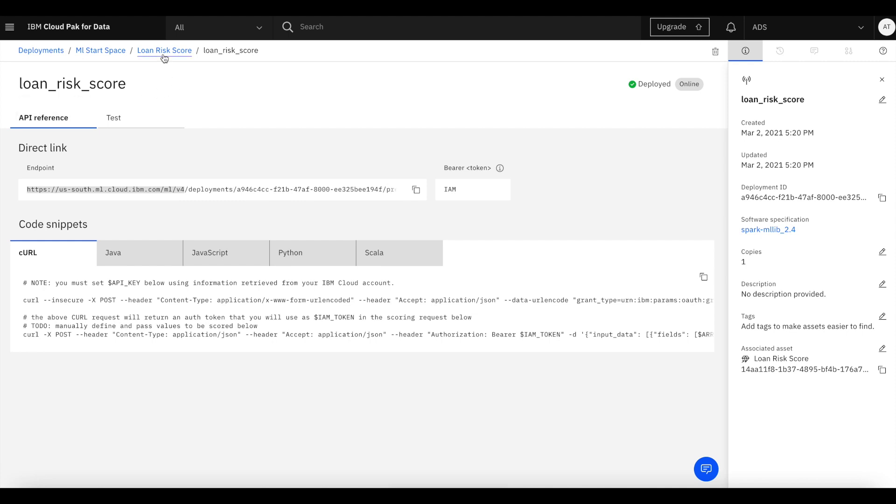
Select the Ml Start Space's Space ID in its settings, then go to IBM Cloud access management
{"action": "left_click", "coordinate": [94, 51]}
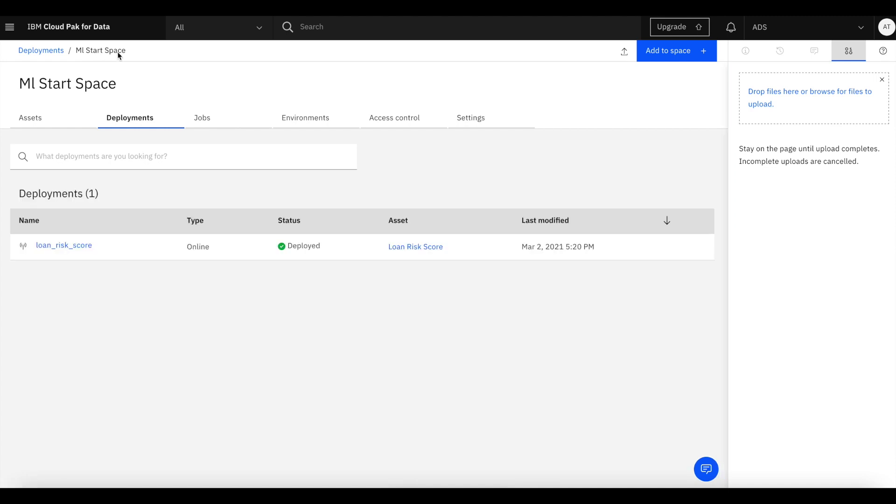
{"action": "left_click", "coordinate": [472, 121]}
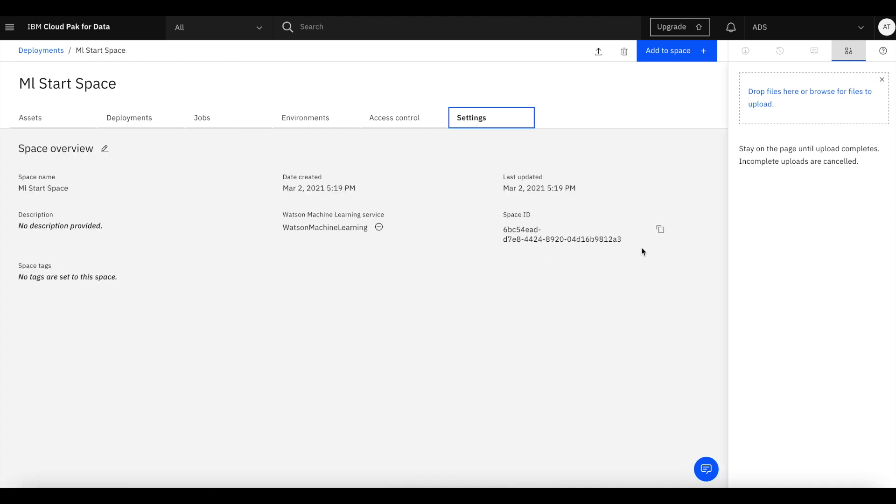
{"action": "left_click_drag", "start_coordinate": [621, 239], "coordinate": [501, 217]}
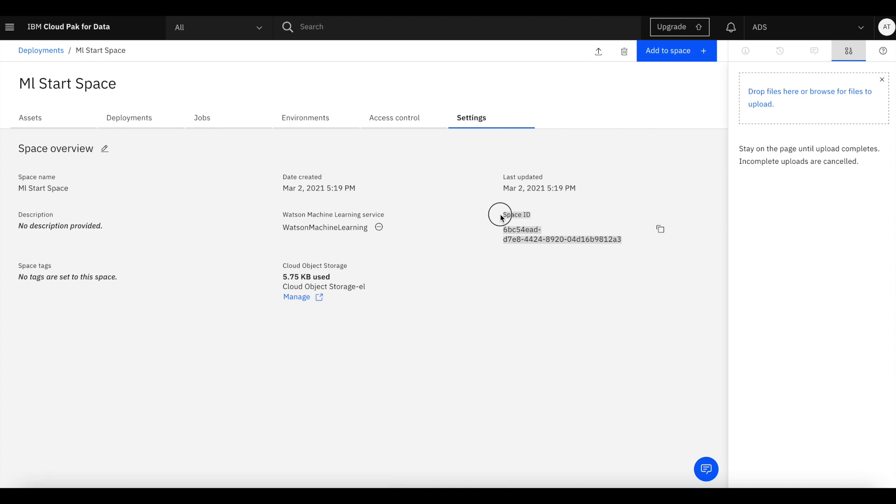
{"action": "left_click", "coordinate": [10, 28]}
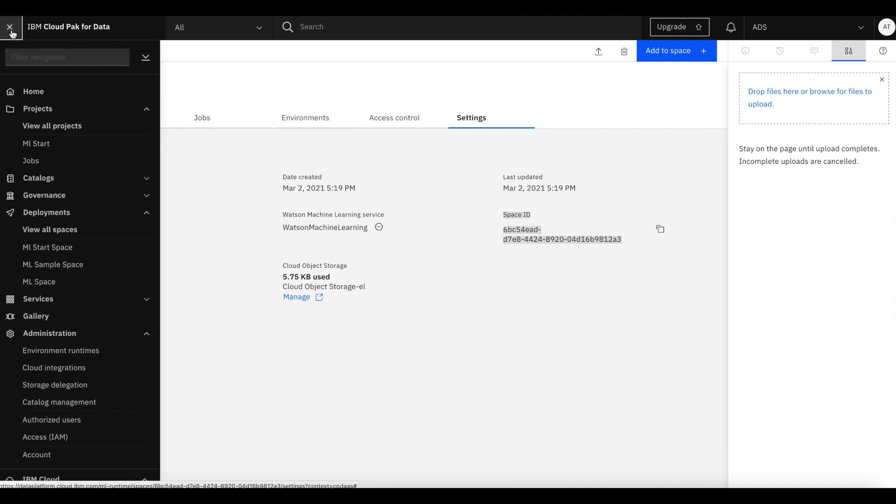
{"action": "left_click", "coordinate": [54, 438]}
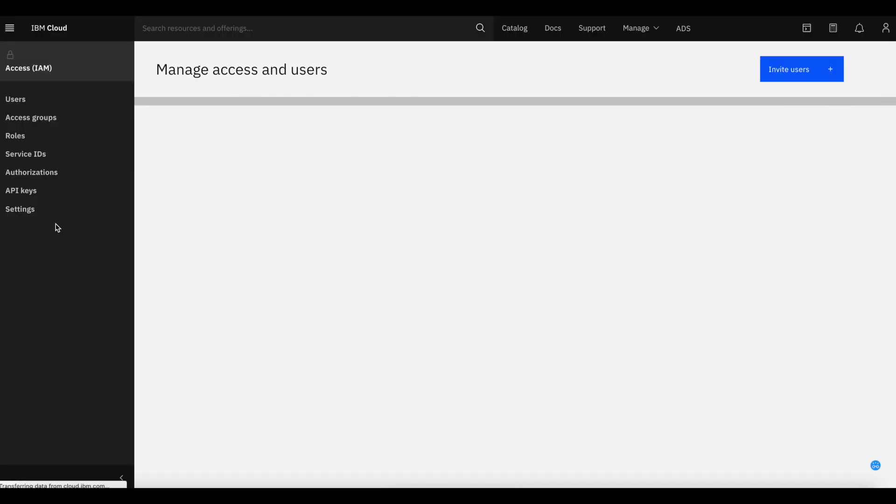
Create the IBM Cloud API key MlSampleApiKey and copy its value
{"action": "left_click", "coordinate": [35, 189]}
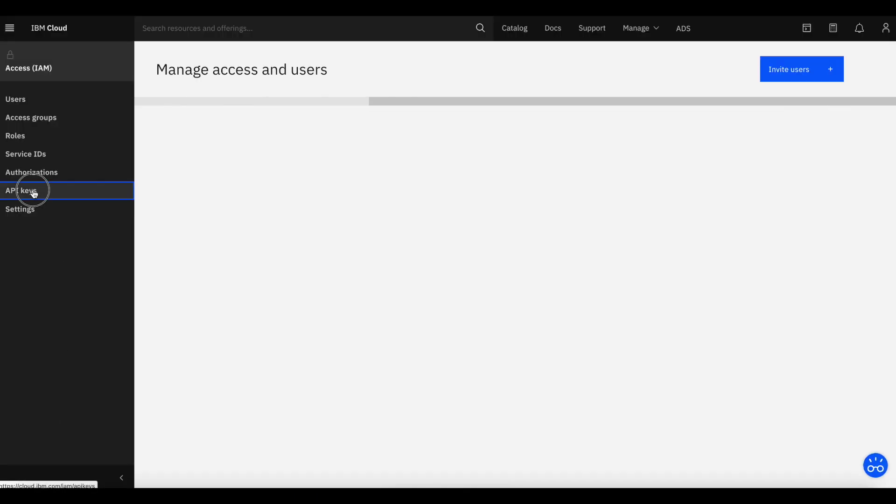
{"action": "left_click", "coordinate": [817, 259]}
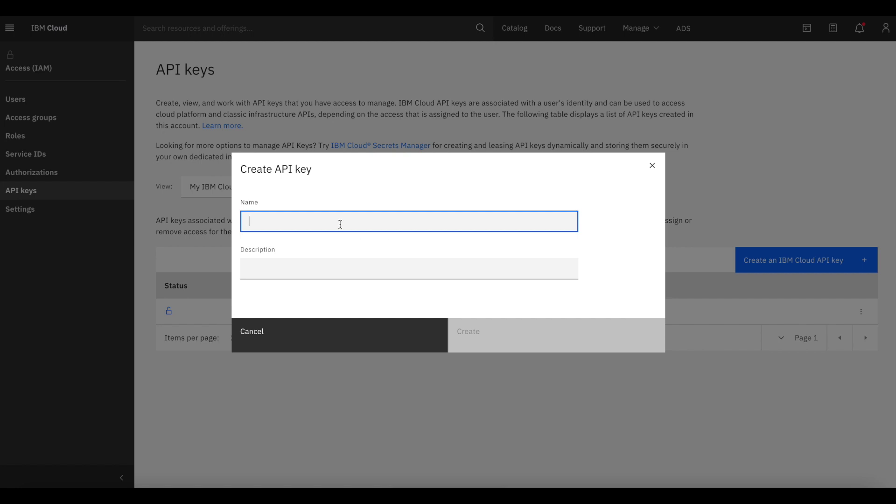
{"action": "type", "text": "MlSampleApiKey"}
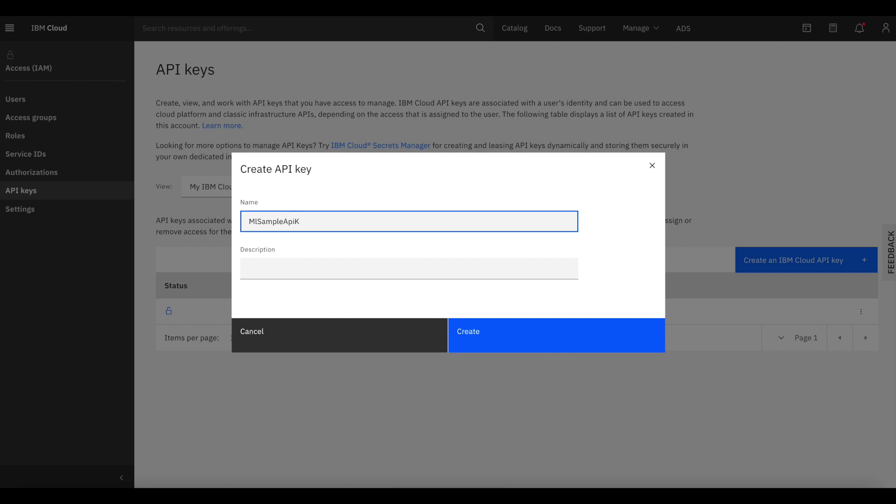
{"action": "left_click", "coordinate": [531, 336]}
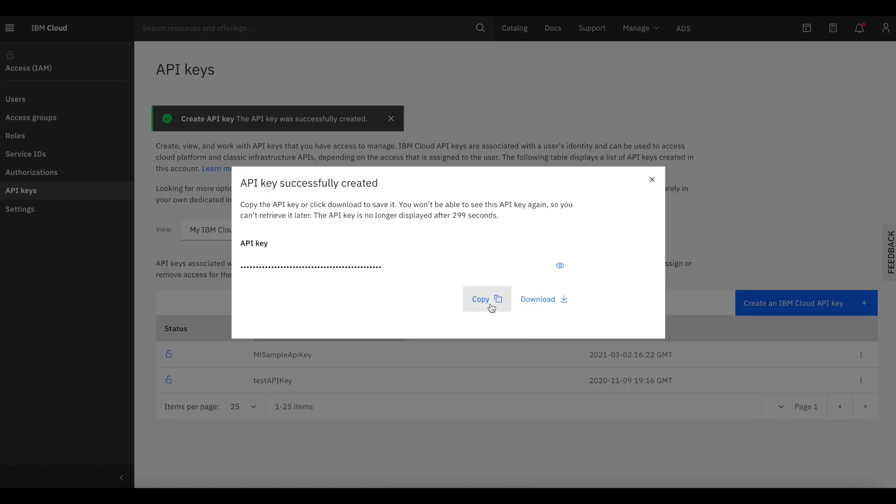
{"action": "left_click", "coordinate": [491, 308]}
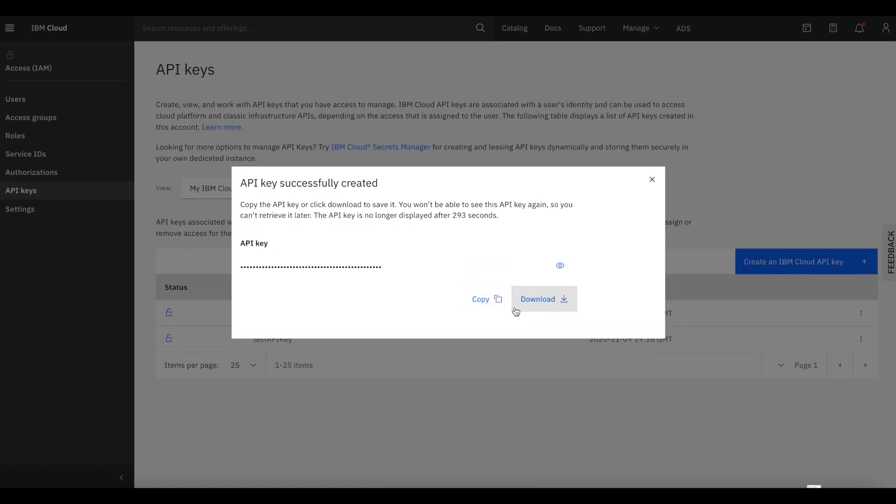
Close the API key dialog and create the decision automation ML Start
{"action": "left_click", "coordinate": [653, 181]}
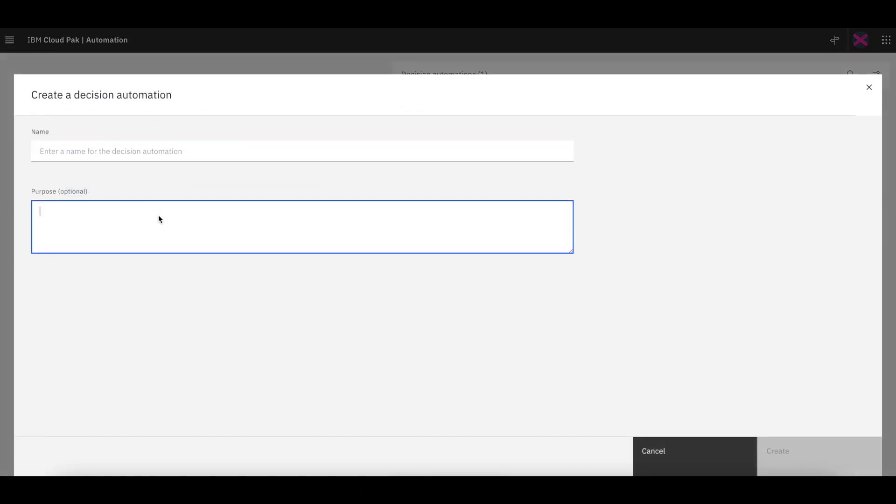
{"action": "type", "text": "ML Start"}
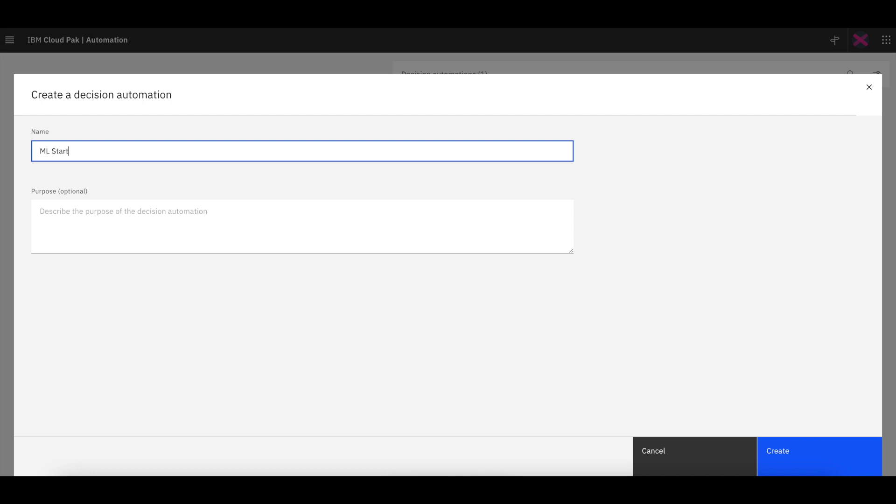
{"action": "left_click", "coordinate": [826, 462]}
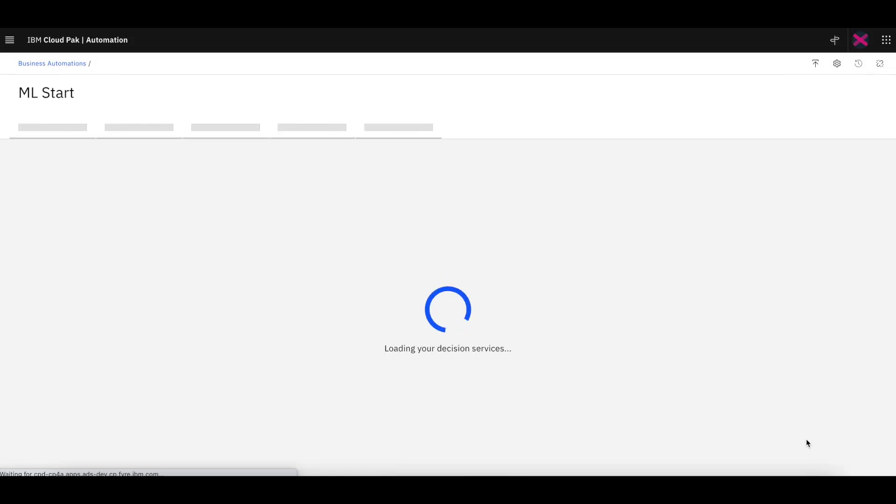
Import the 'Machine learning short tutorial - Loan approval' sample and open its loan risk score model
{"action": "left_click", "coordinate": [662, 154]}
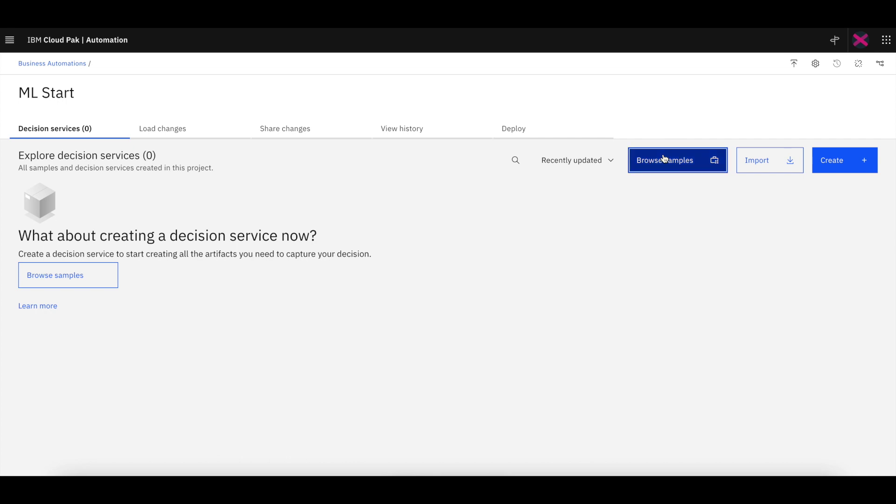
{"action": "scroll", "coordinate": [553, 208], "scroll_direction": "down", "scroll_amount": 1}
{"action": "scroll", "coordinate": [553, 209], "scroll_direction": "down", "scroll_amount": 2}
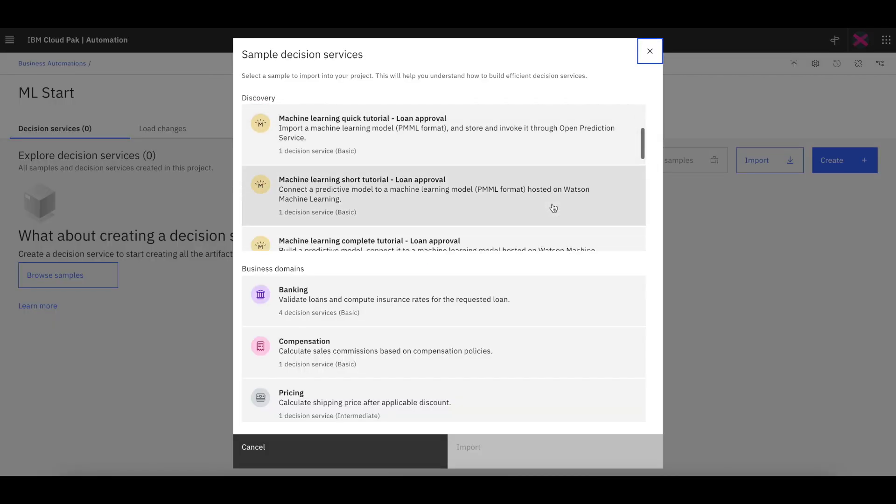
{"action": "left_click", "coordinate": [542, 208]}
{"action": "left_click", "coordinate": [559, 445]}
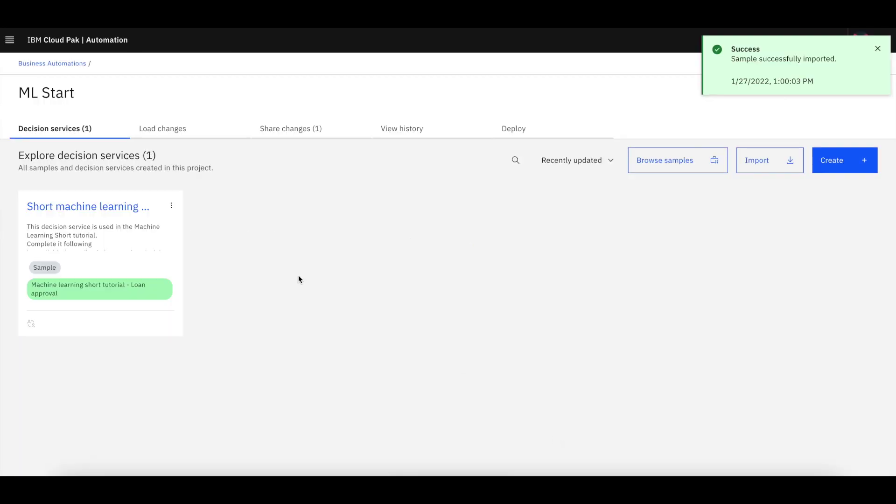
{"action": "left_click", "coordinate": [144, 208]}
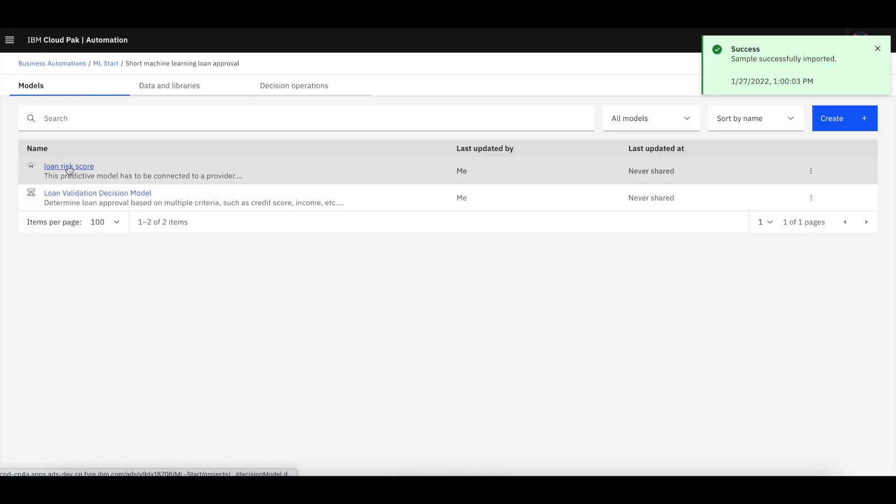
{"action": "left_click", "coordinate": [69, 167]}
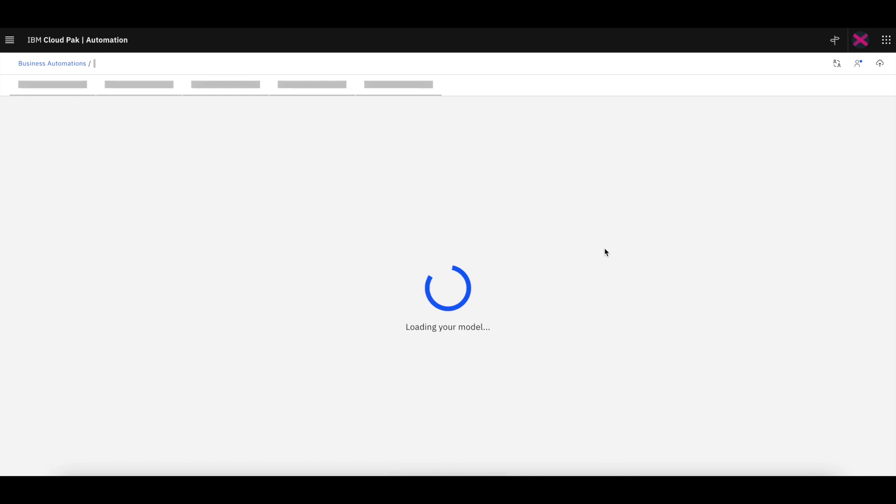
Start a new ML provider named ML Start Provider and paste the copied API key
{"action": "left_click", "coordinate": [704, 306]}
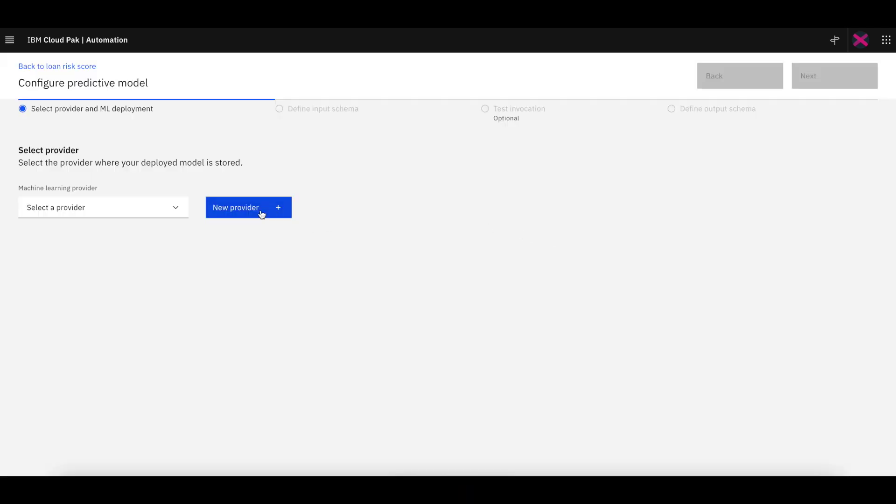
{"action": "left_click", "coordinate": [256, 209]}
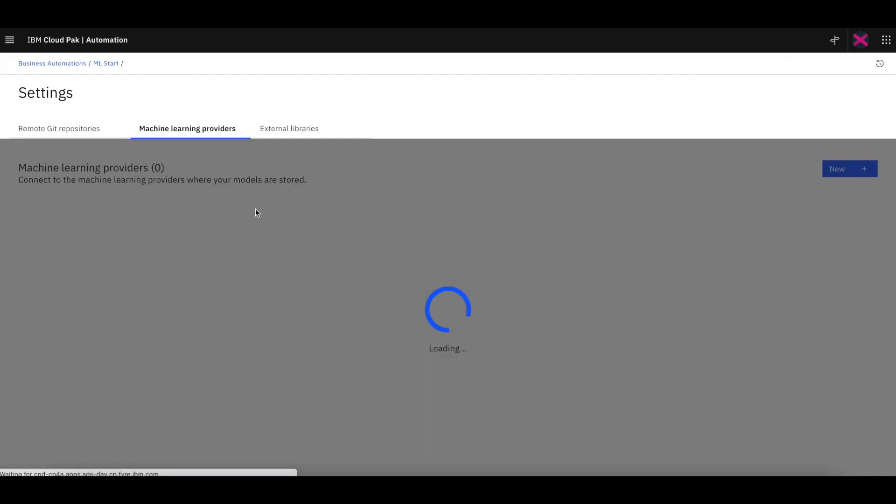
{"action": "left_click", "coordinate": [840, 171]}
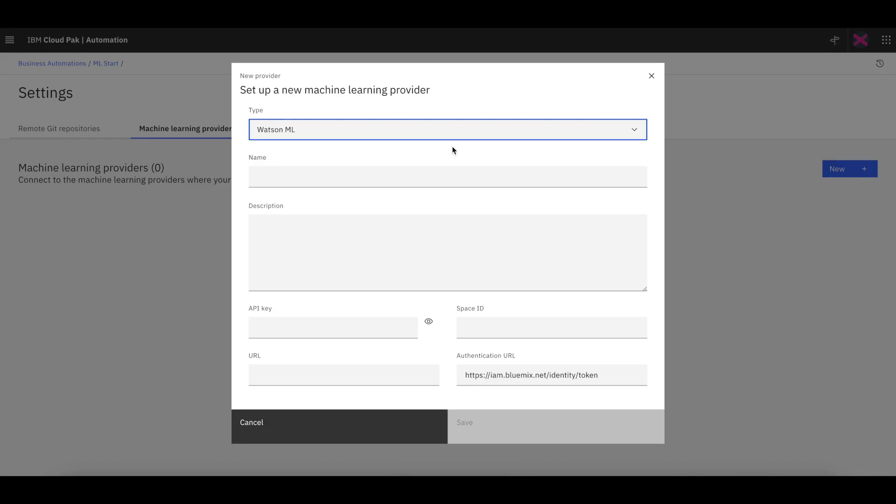
{"action": "left_click", "coordinate": [369, 181]}
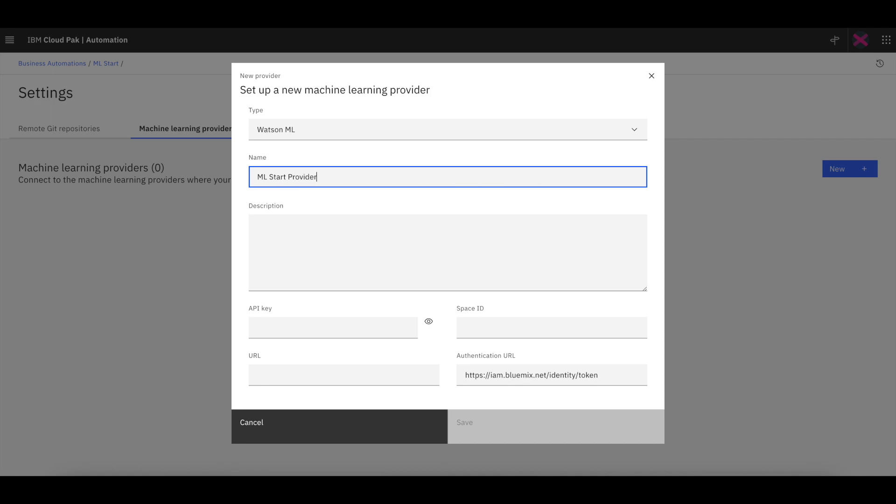
{"action": "left_click", "coordinate": [338, 330]}
{"action": "key", "text": "ctrl+v"}
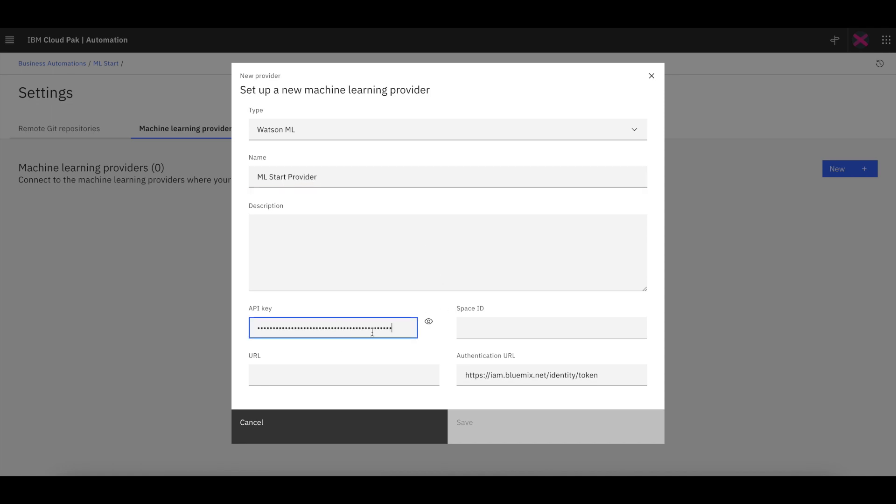
{"action": "left_click", "coordinate": [519, 330]}
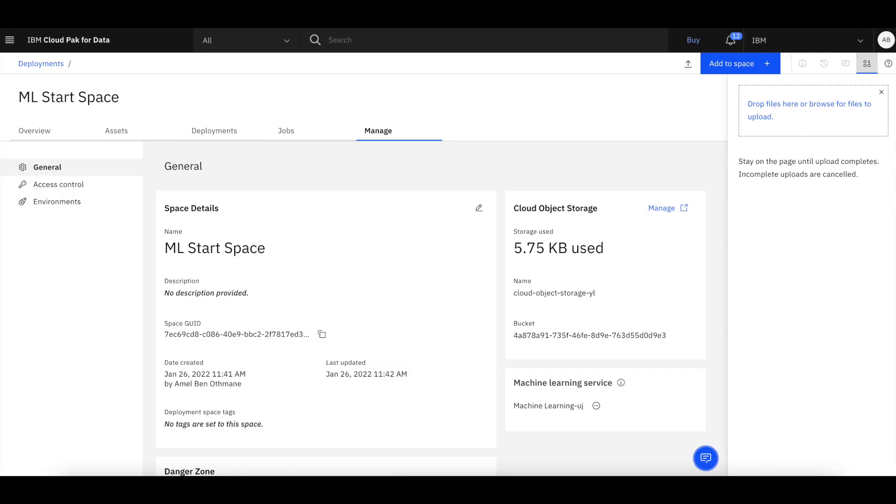
Paste the ML Start Space GUID into the provider's Space ID field
{"action": "left_click", "coordinate": [321, 335]}
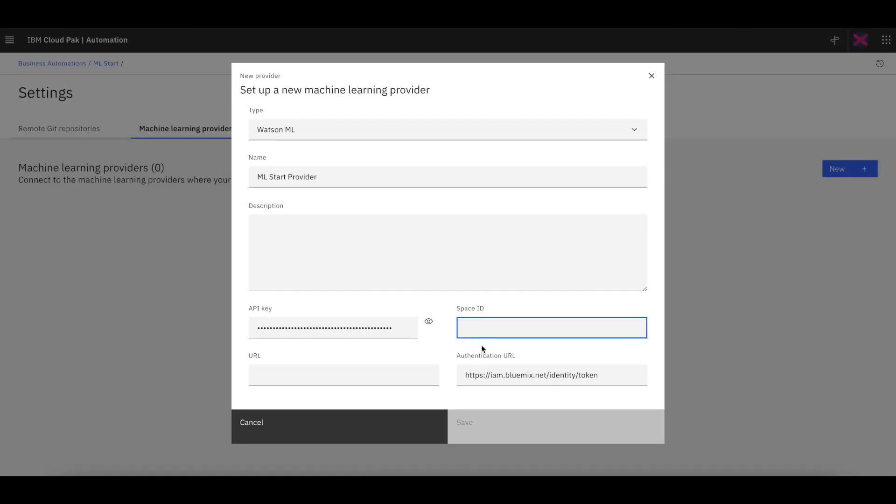
{"action": "key", "text": "ctrl+v"}
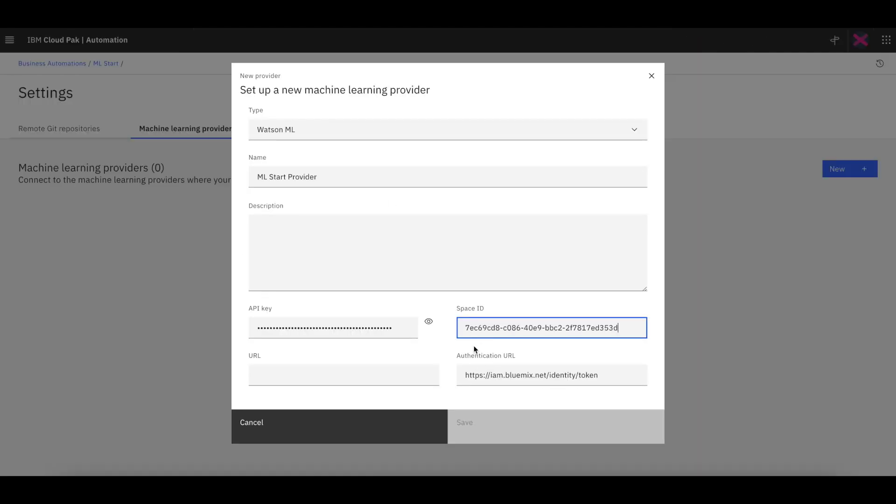
{"action": "left_click", "coordinate": [362, 376]}
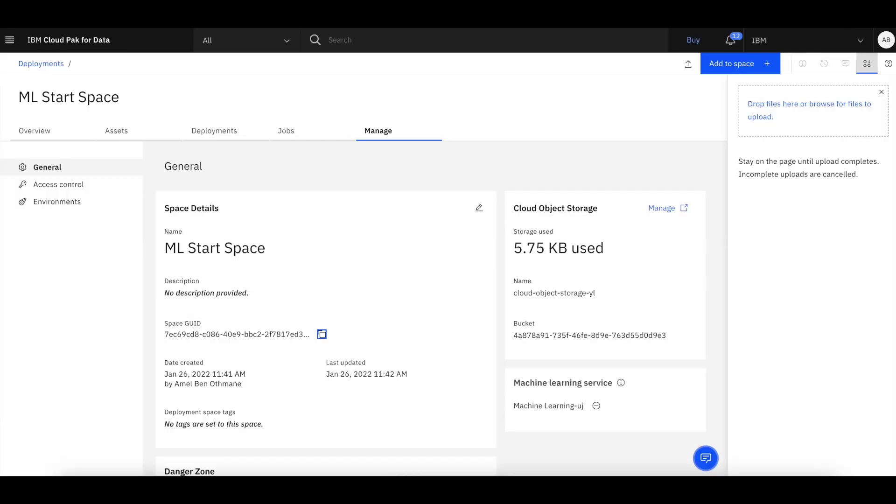
{"action": "left_click", "coordinate": [117, 132]}
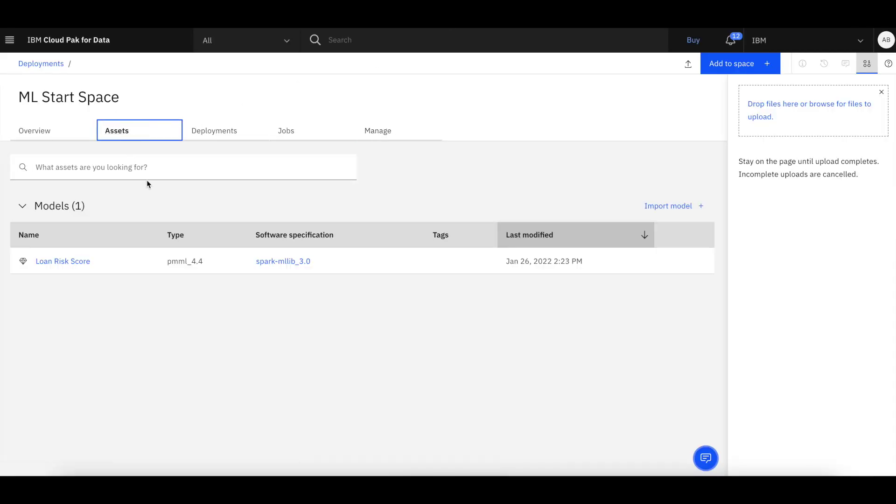
{"action": "left_click", "coordinate": [207, 134]}
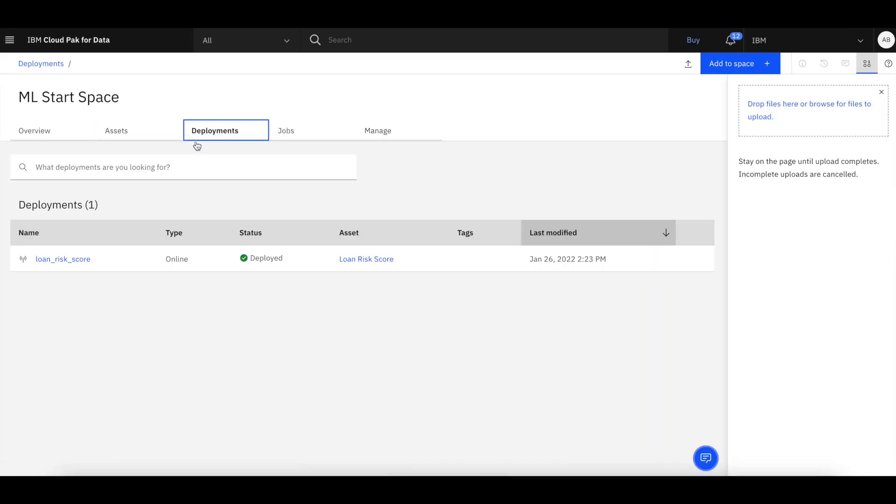
{"action": "left_click", "coordinate": [66, 262]}
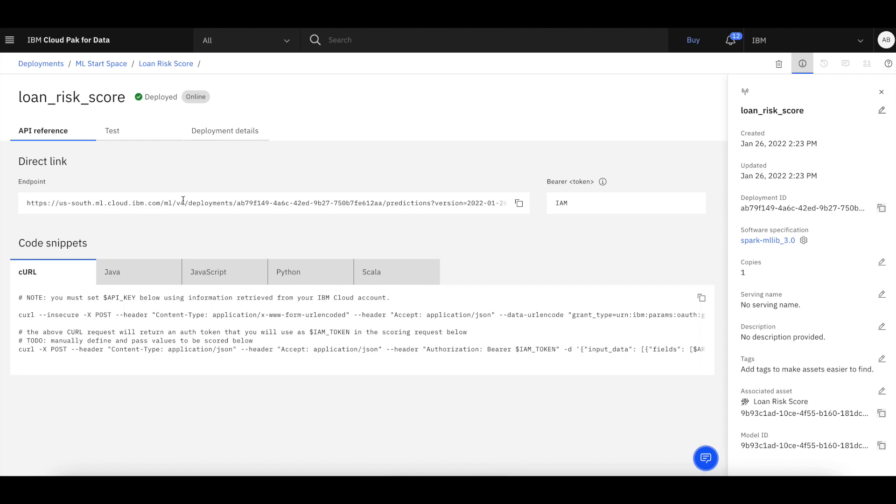
{"action": "left_click_drag", "start_coordinate": [185, 202], "coordinate": [12, 208]}
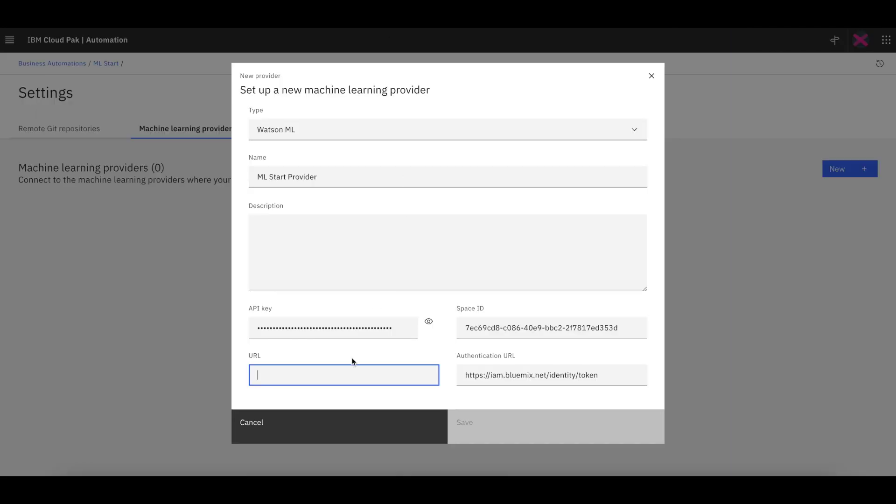
{"action": "key", "text": "ctrl+v"}
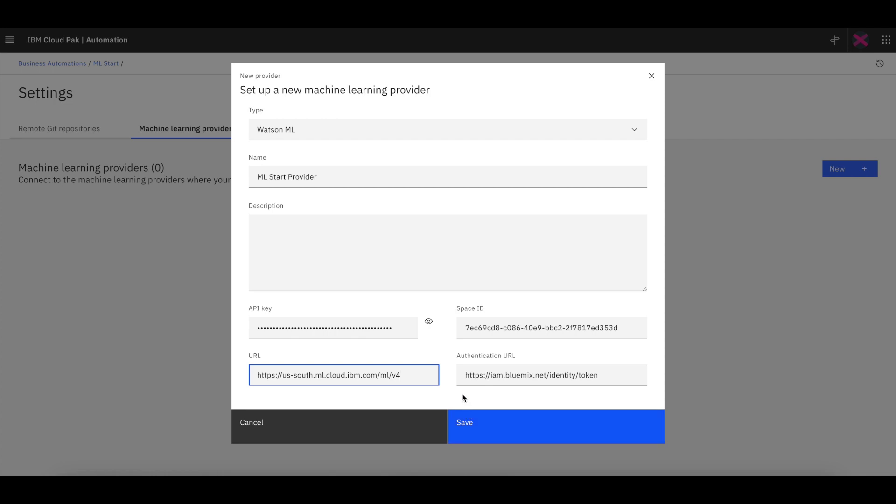
Test and save the ML Start Provider connection, then return to the ML Start decision service
{"action": "scroll", "coordinate": [463, 398], "scroll_direction": "down", "scroll_amount": 1}
{"action": "left_click", "coordinate": [277, 379]}
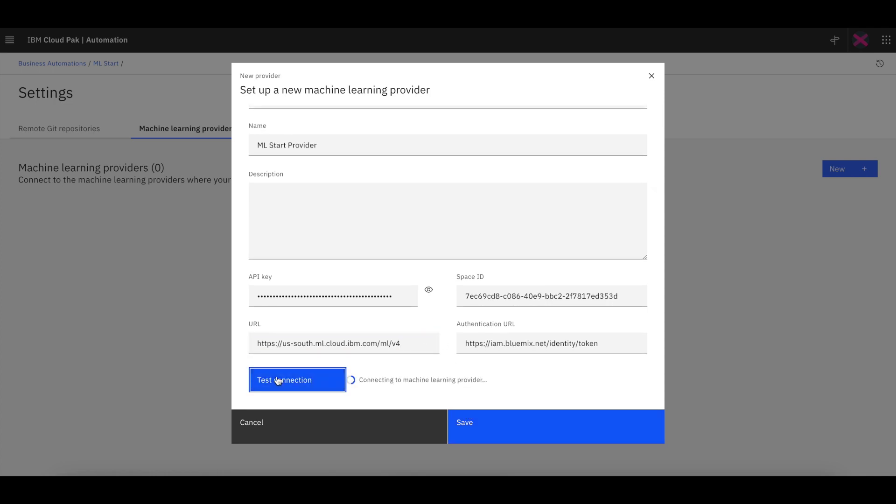
{"action": "left_click", "coordinate": [522, 427]}
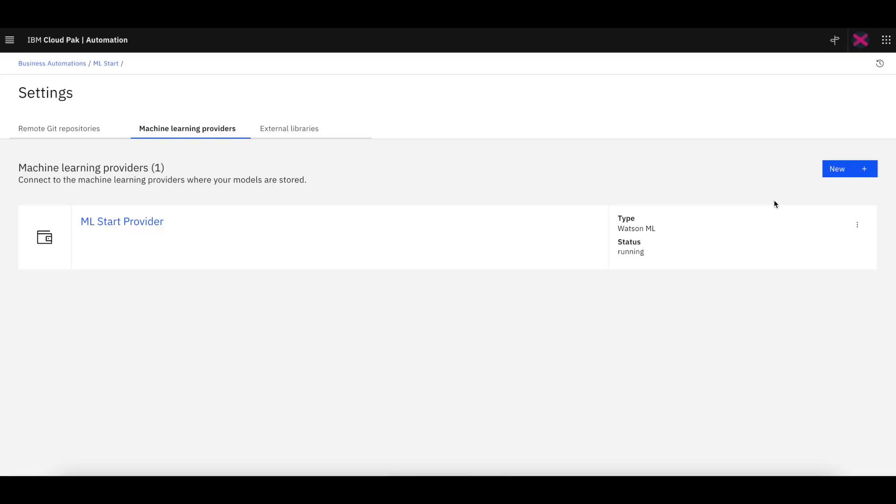
{"action": "left_click", "coordinate": [117, 70]}
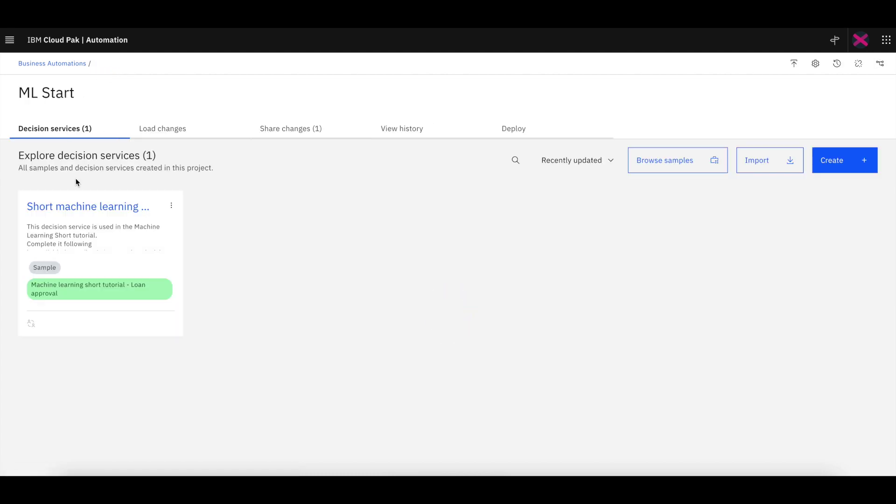
{"action": "left_click", "coordinate": [88, 206]}
Connect the loan risk score model to ML Start Provider's loan_risk_score deployment
{"action": "left_click", "coordinate": [66, 167]}
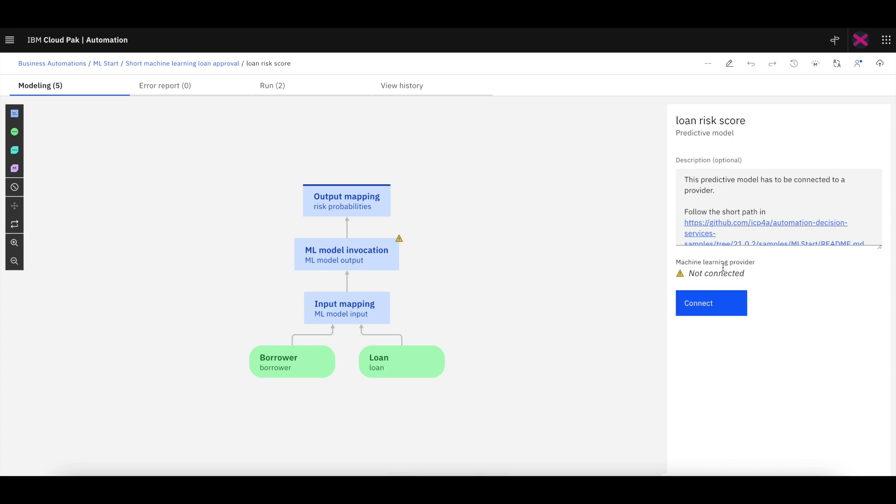
{"action": "left_click", "coordinate": [718, 309]}
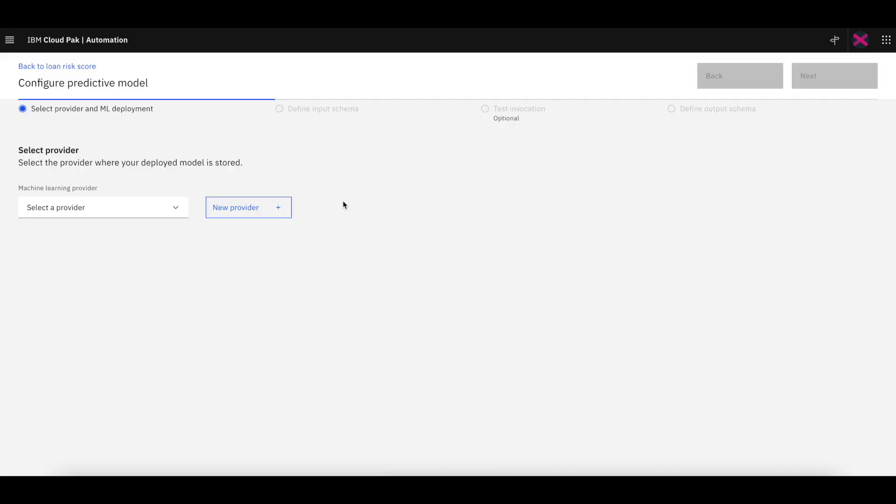
{"action": "left_click", "coordinate": [176, 207]}
{"action": "left_click", "coordinate": [143, 223]}
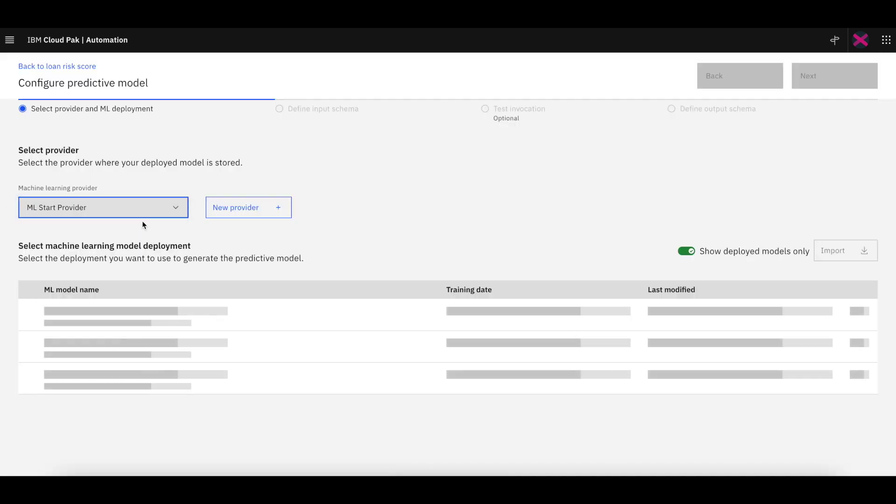
{"action": "left_click", "coordinate": [31, 316]}
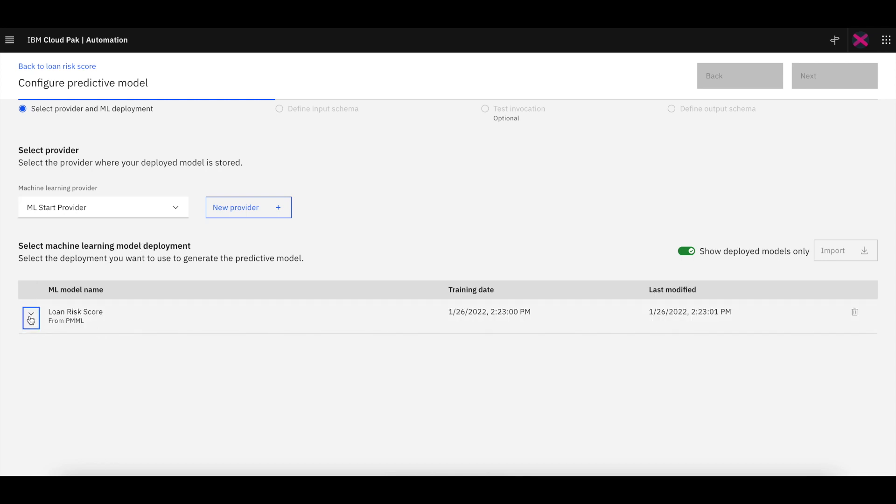
{"action": "left_click", "coordinate": [52, 369]}
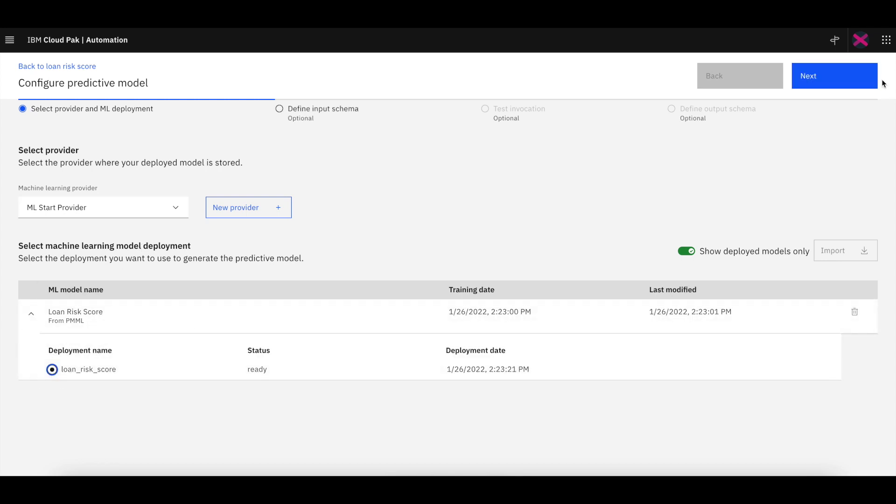
Run a test invocation, generate the output schema from its output, and apply the configuration
{"action": "left_click", "coordinate": [836, 74]}
{"action": "left_click", "coordinate": [837, 76]}
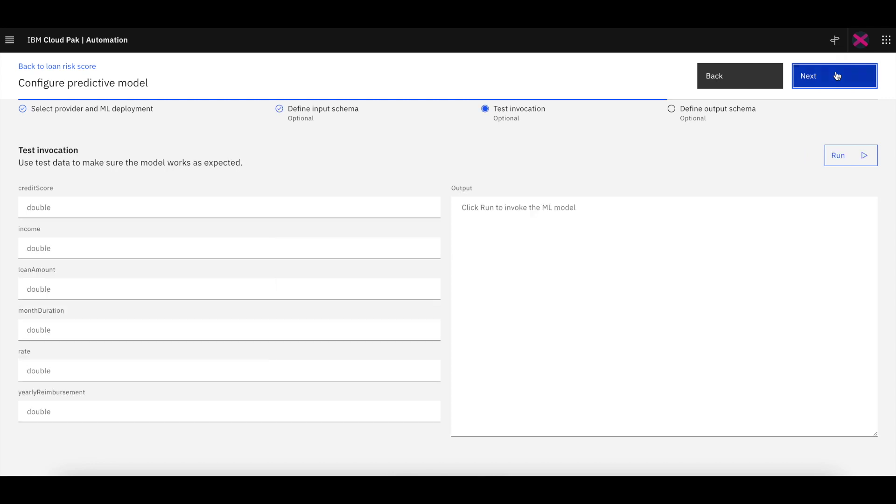
{"action": "left_click", "coordinate": [870, 162]}
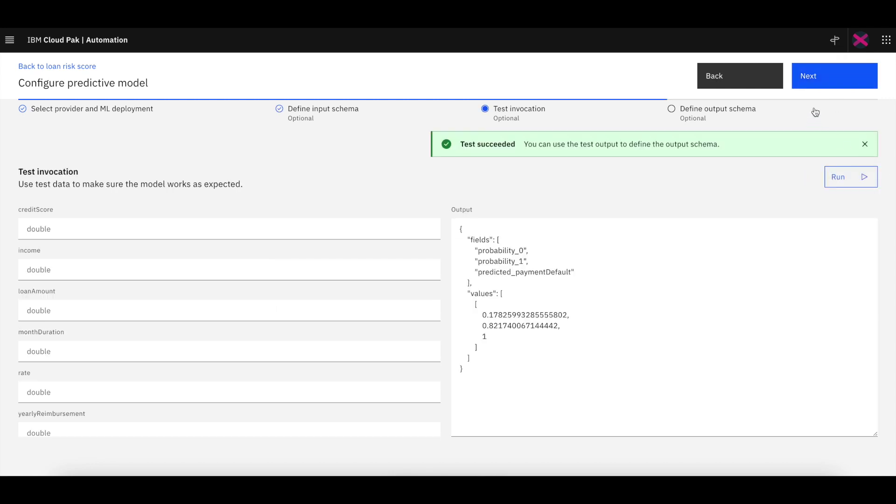
{"action": "left_click", "coordinate": [822, 86]}
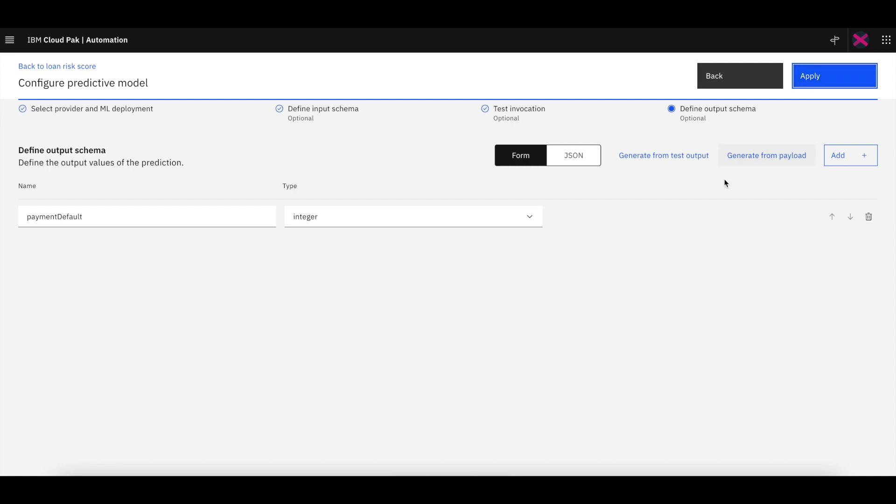
{"action": "left_click", "coordinate": [684, 160]}
{"action": "left_click", "coordinate": [557, 375]}
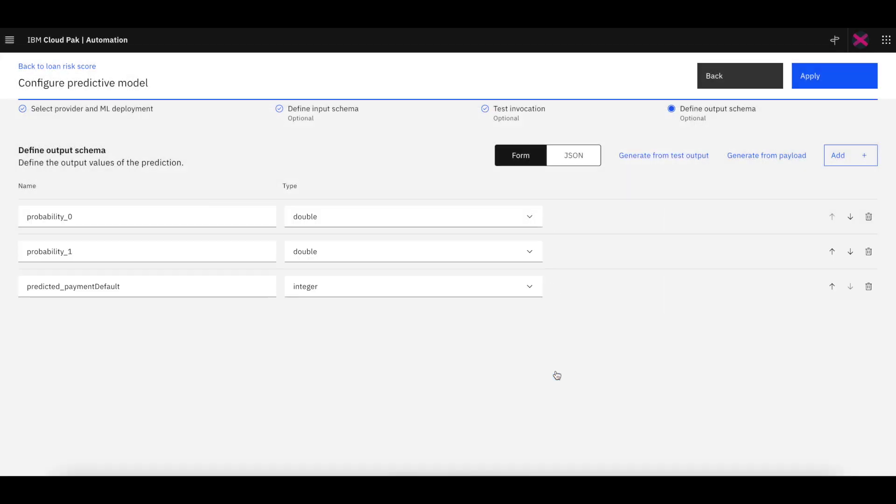
{"action": "left_click", "coordinate": [828, 85]}
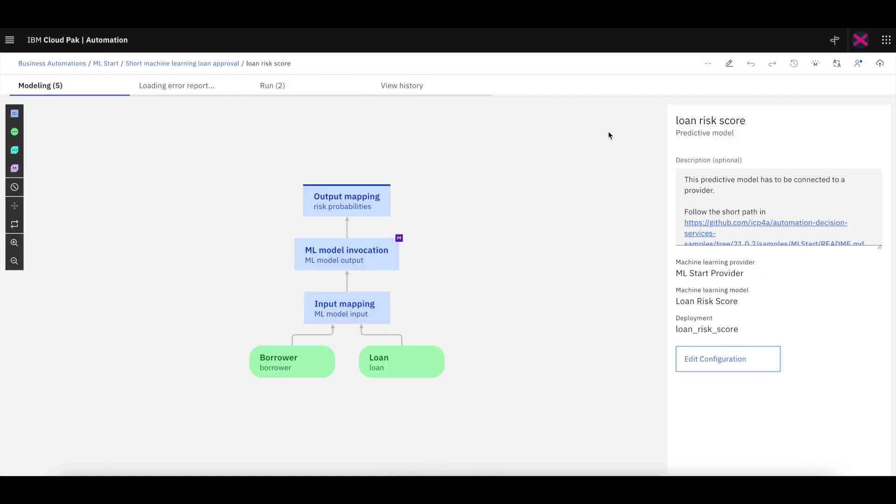
Run the loan risk score model on good-score (paymentDefault 0) and bad-score (paymentDefault 1) samples
{"action": "left_click", "coordinate": [272, 89]}
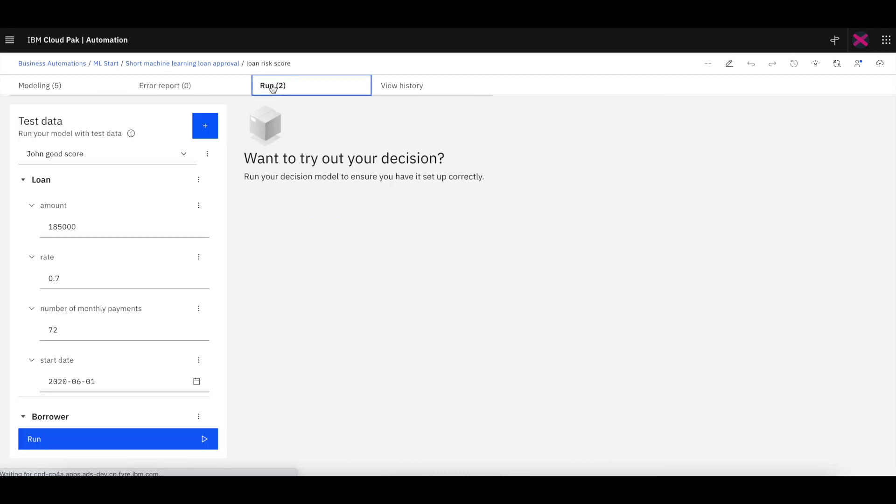
{"action": "left_click", "coordinate": [100, 433]}
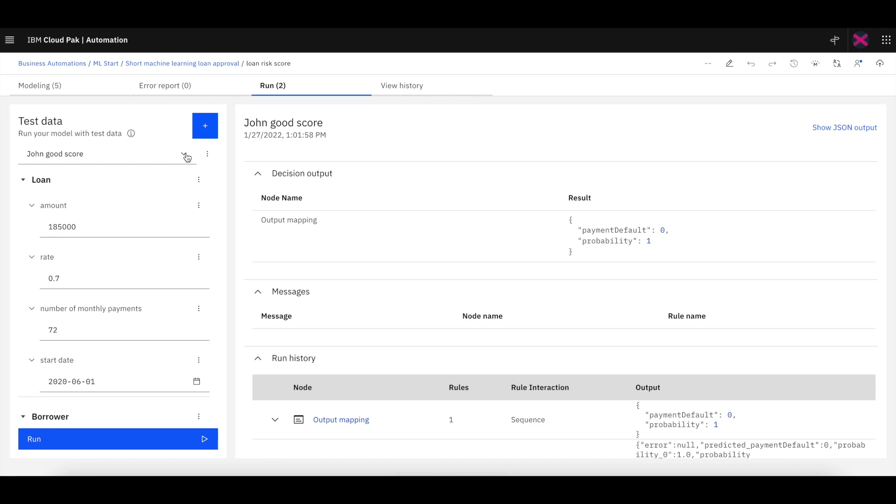
{"action": "left_click", "coordinate": [187, 157]}
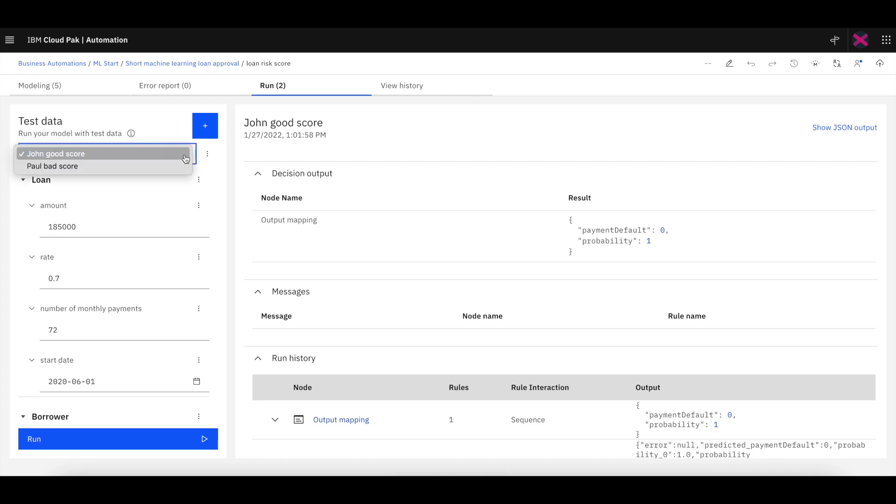
{"action": "left_click", "coordinate": [168, 166]}
{"action": "left_click", "coordinate": [130, 442]}
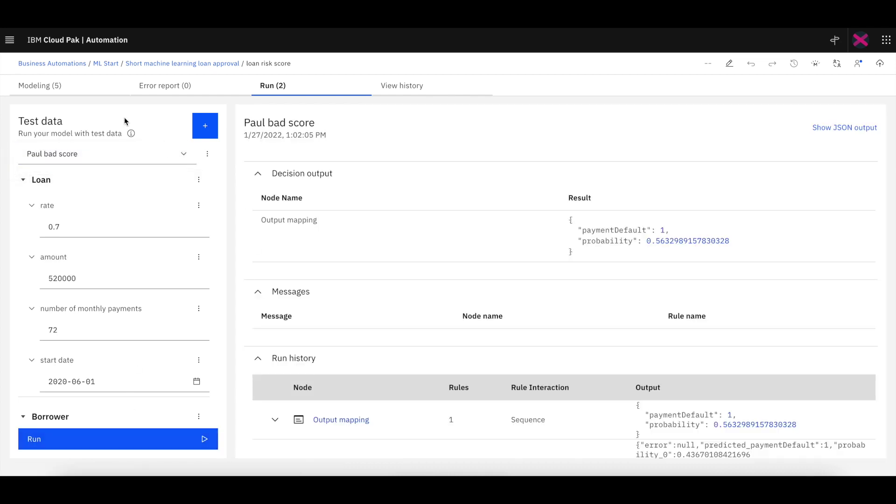
{"action": "left_click", "coordinate": [107, 64]}
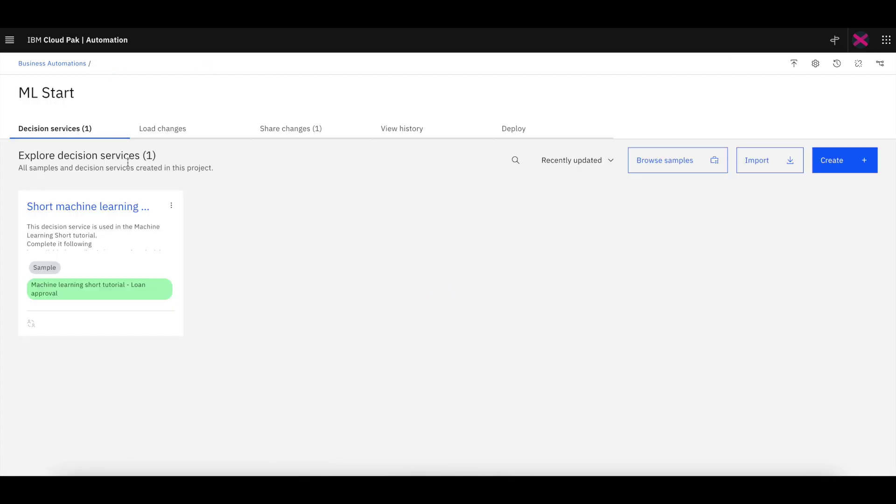
Run the Loan Validation Decision Model on the good-score sample, which gets approved
{"action": "left_click", "coordinate": [87, 210]}
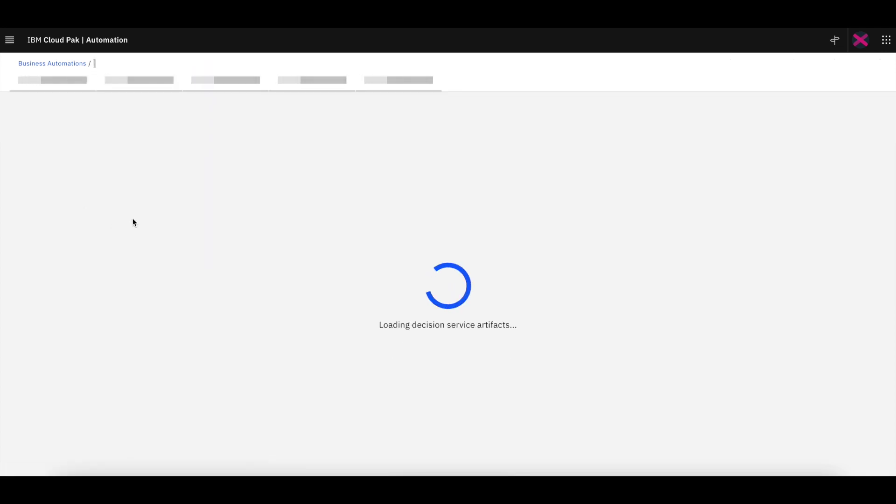
{"action": "left_click", "coordinate": [84, 193]}
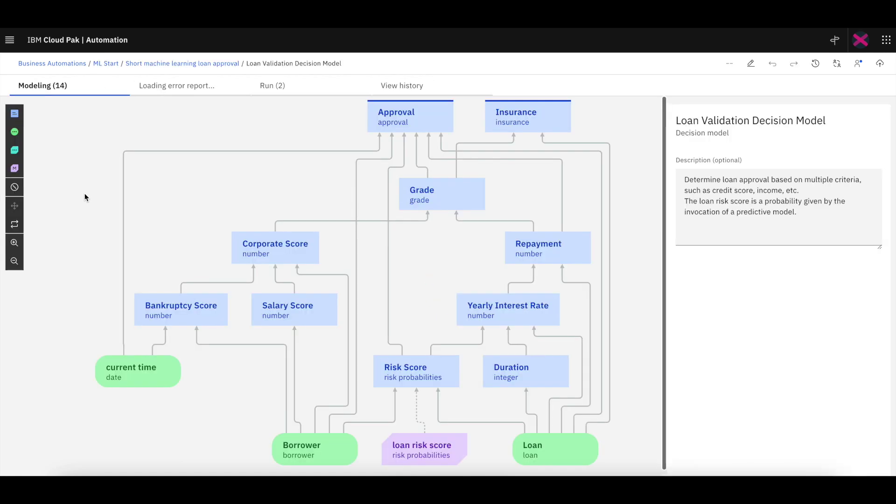
{"action": "left_click", "coordinate": [283, 87]}
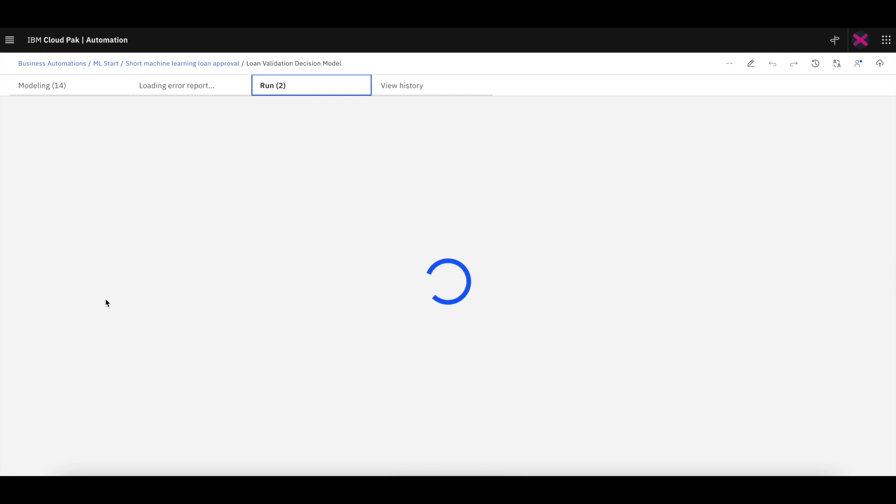
{"action": "left_click", "coordinate": [107, 438]}
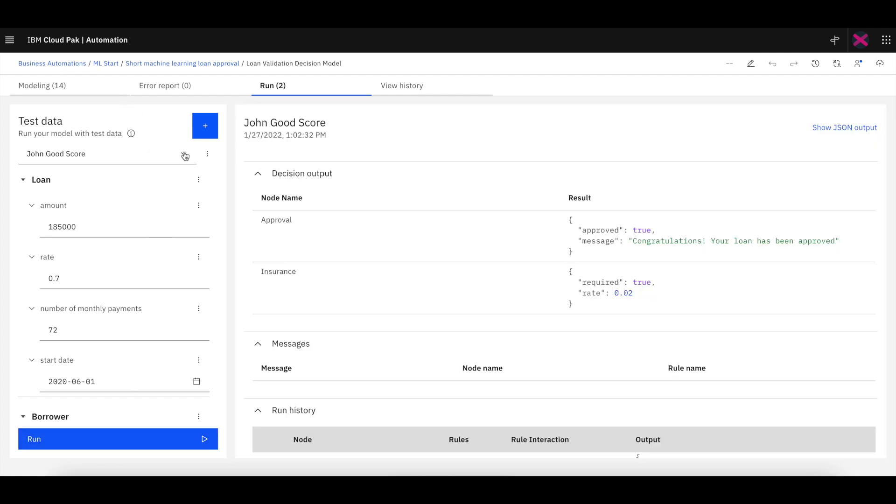
Run it on the bad-score sample, rejected with paymentDefault 1, and review the run history
{"action": "left_click", "coordinate": [185, 155]}
{"action": "left_click", "coordinate": [159, 167]}
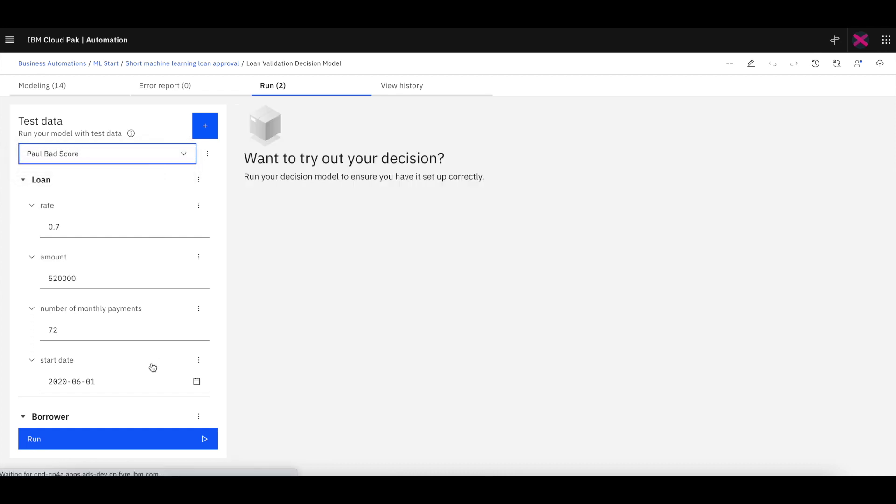
{"action": "left_click", "coordinate": [157, 439]}
{"action": "scroll", "coordinate": [698, 293], "scroll_direction": "down", "scroll_amount": 2}
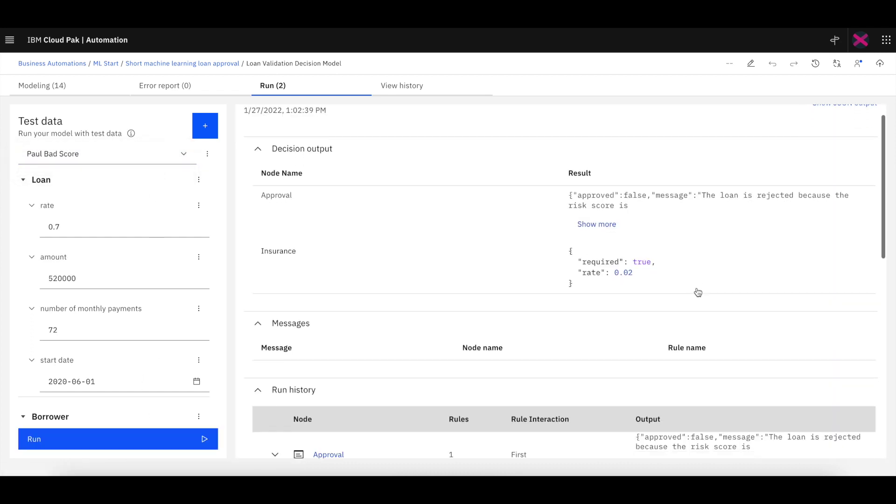
{"action": "scroll", "coordinate": [698, 292], "scroll_direction": "down", "scroll_amount": 7}
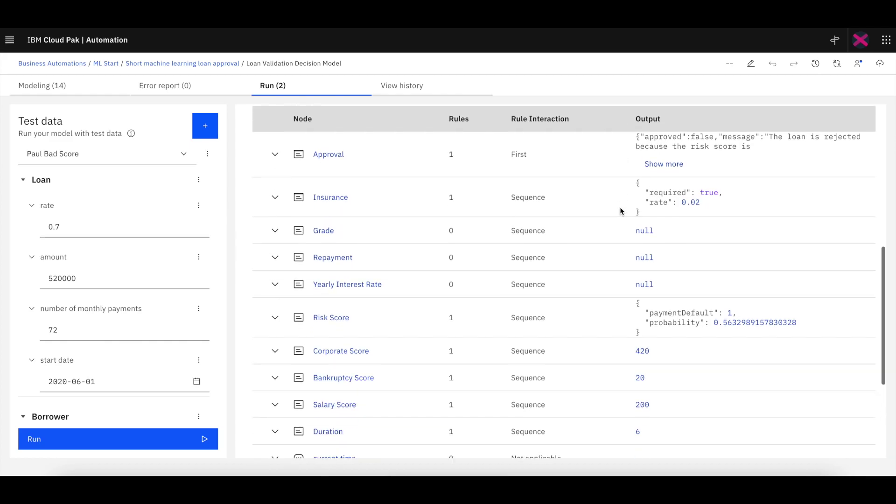